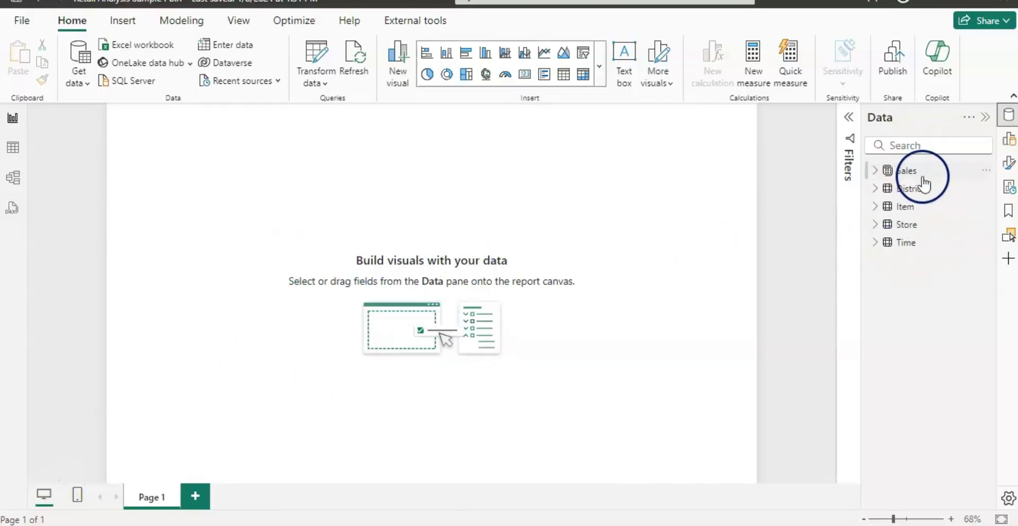
Expand the Store table's fields and browse the visual types, including ArcGIS Maps for Power BI
{"action": "left_click", "coordinate": [876, 226]}
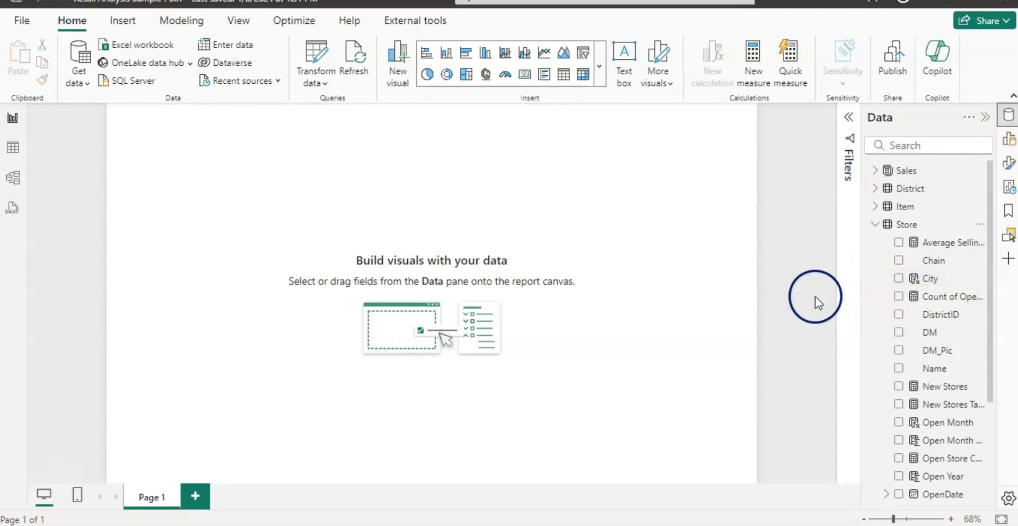
{"action": "left_click", "coordinate": [1008, 138]}
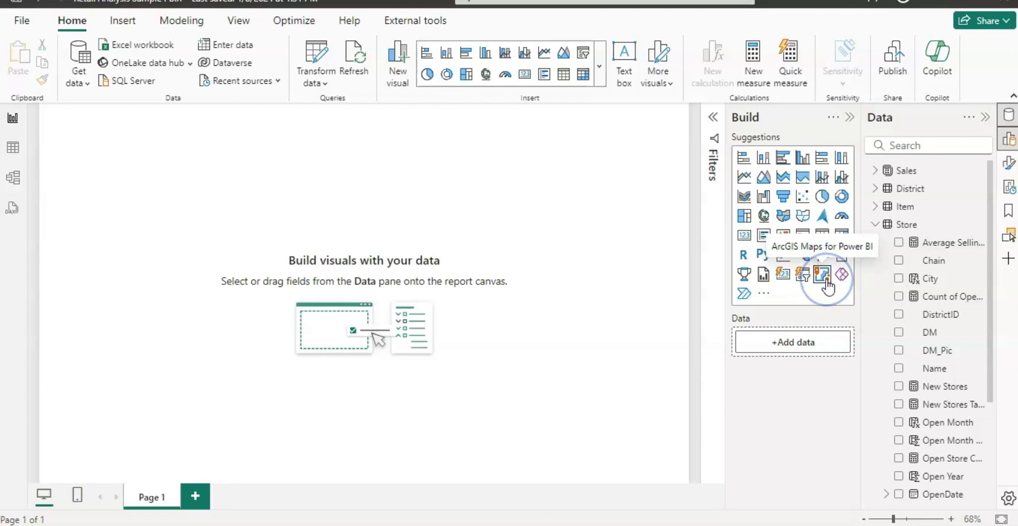
{"action": "left_click", "coordinate": [765, 295]}
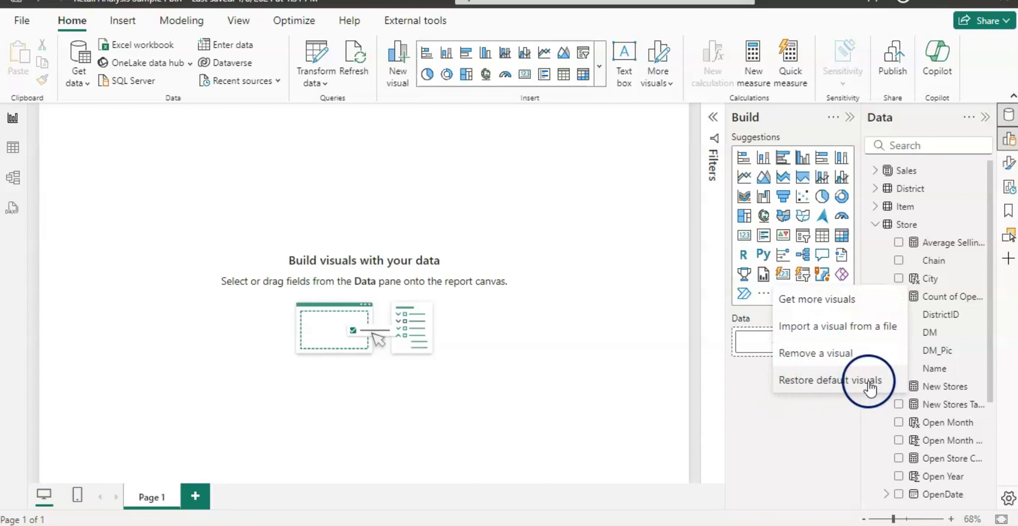
{"action": "left_click", "coordinate": [848, 381]}
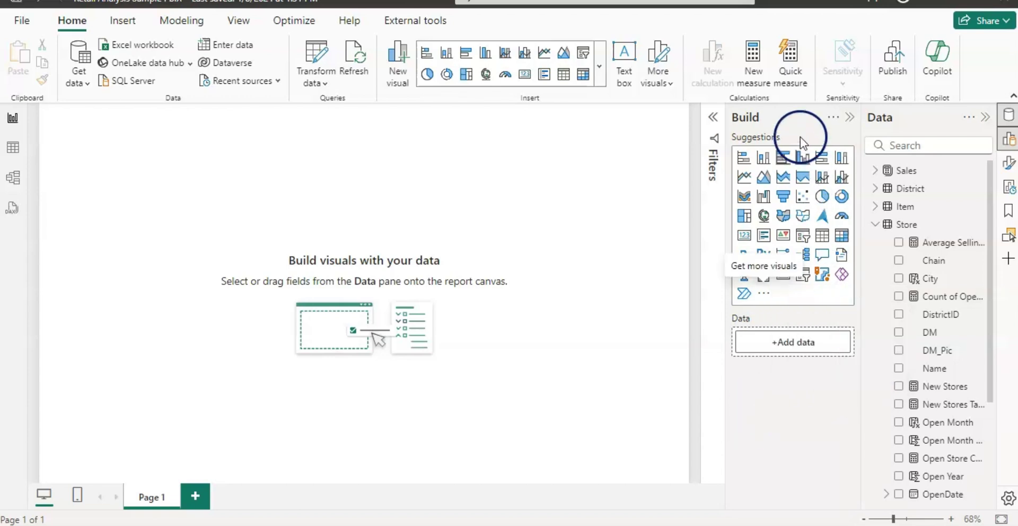
Add a page-filling ArcGIS map with City as Location and Last Year Sales as Size
{"action": "left_click", "coordinate": [822, 274]}
{"action": "left_click_drag", "start_coordinate": [186, 269], "coordinate": [682, 474]}
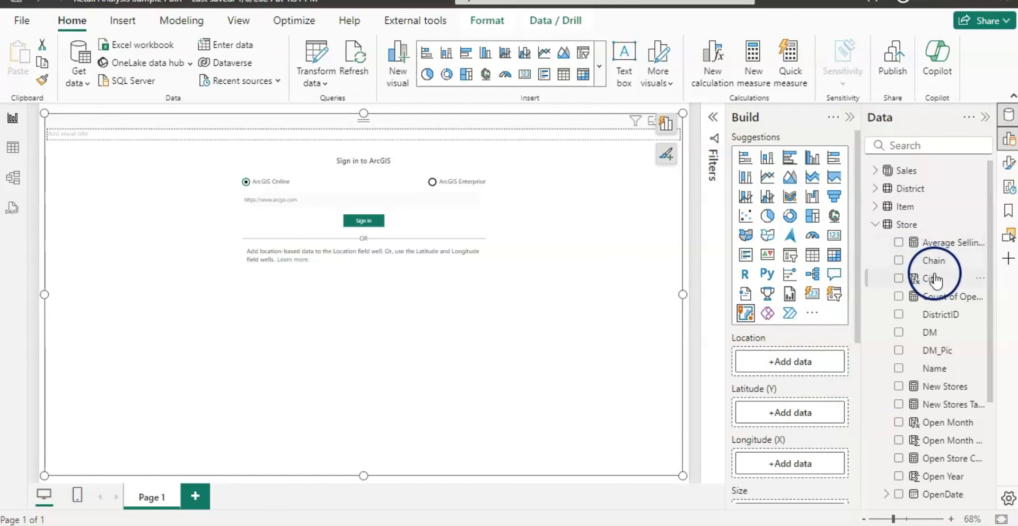
{"action": "left_click_drag", "start_coordinate": [934, 279], "coordinate": [801, 363]}
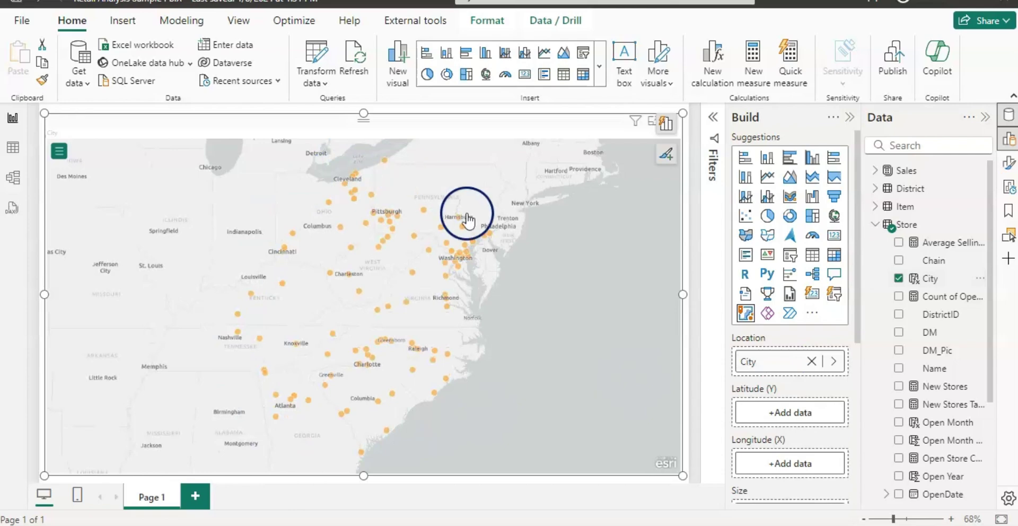
{"action": "left_click", "coordinate": [59, 153]}
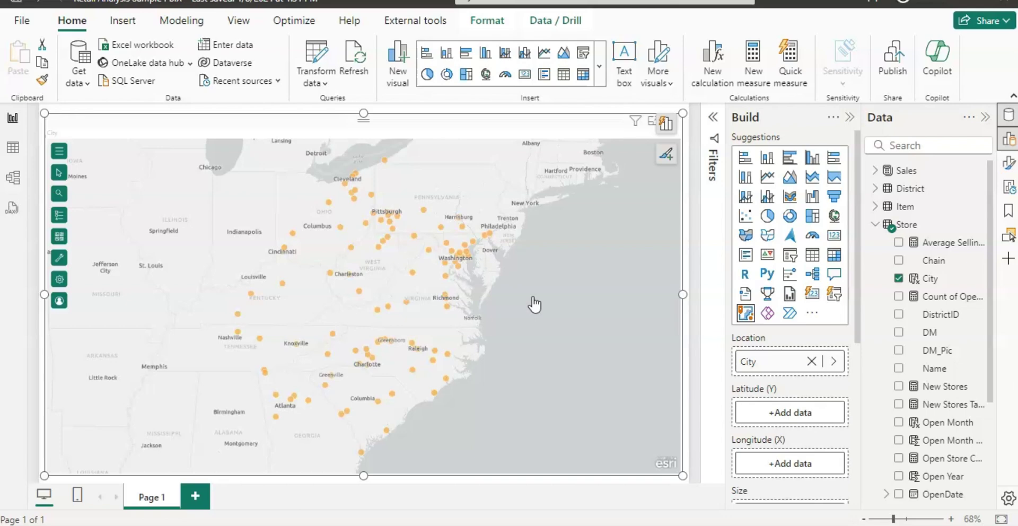
{"action": "left_click", "coordinate": [875, 171]}
{"action": "left_click_drag", "start_coordinate": [917, 333], "coordinate": [764, 508]}
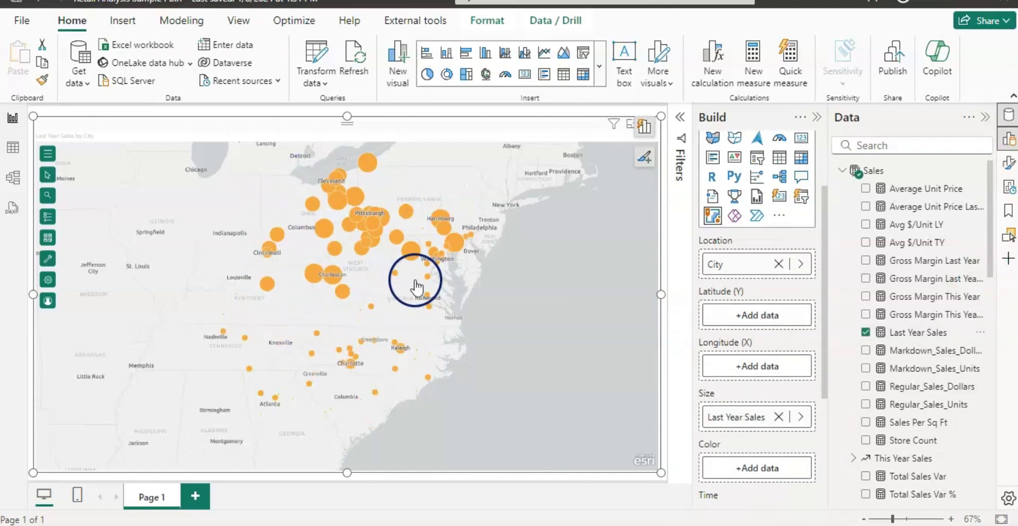
Show the map's Layers list, try Layers position Right then keep it Left, and expand Map tools
{"action": "left_click", "coordinate": [1007, 171]}
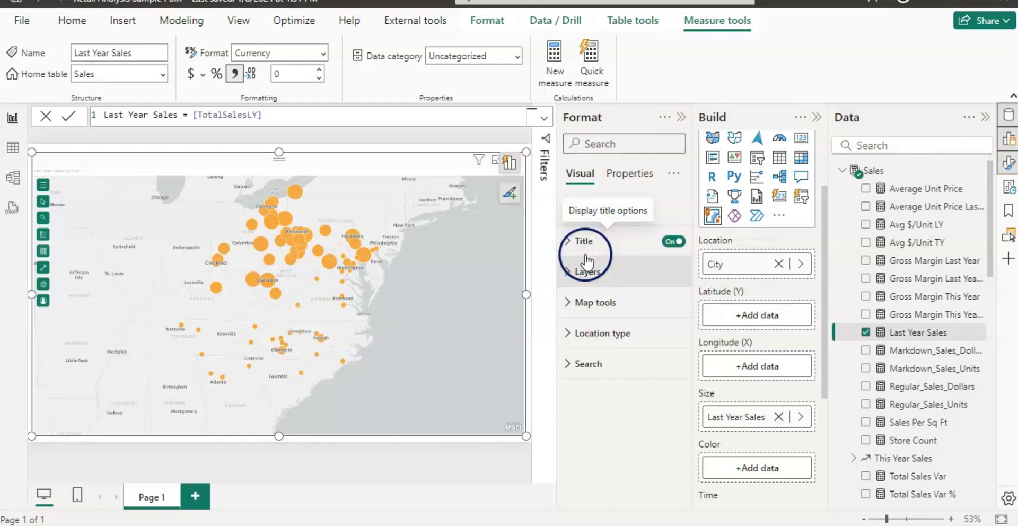
{"action": "left_click", "coordinate": [568, 272]}
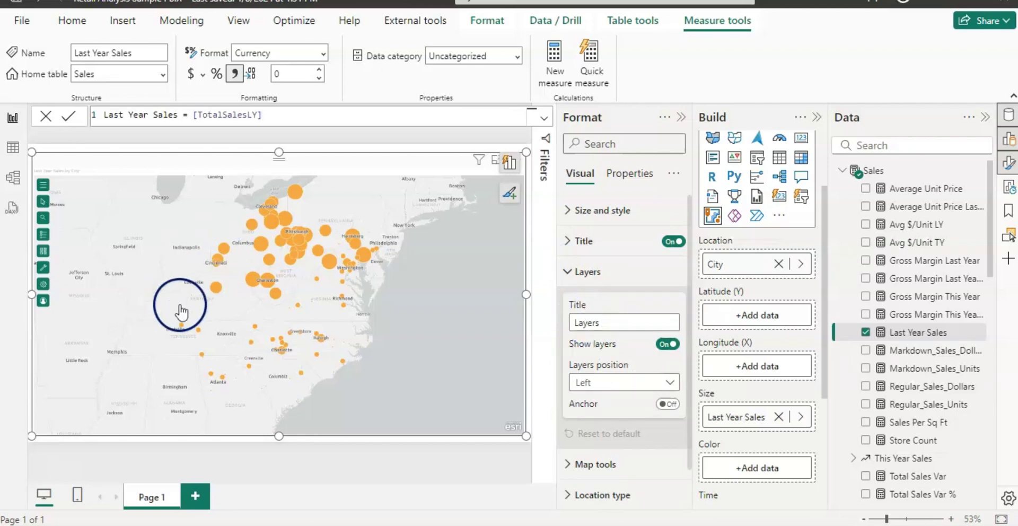
{"action": "left_click", "coordinate": [43, 235]}
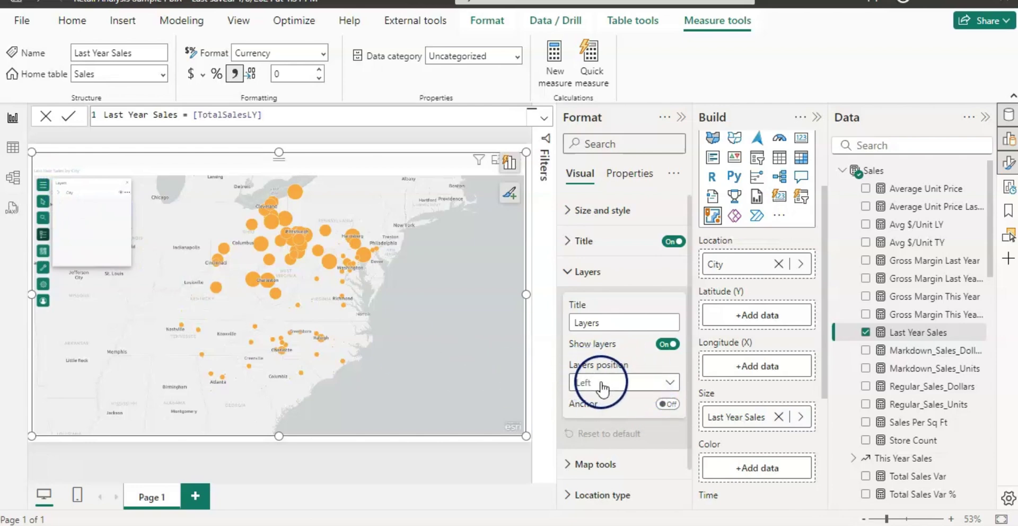
{"action": "left_click", "coordinate": [670, 382]}
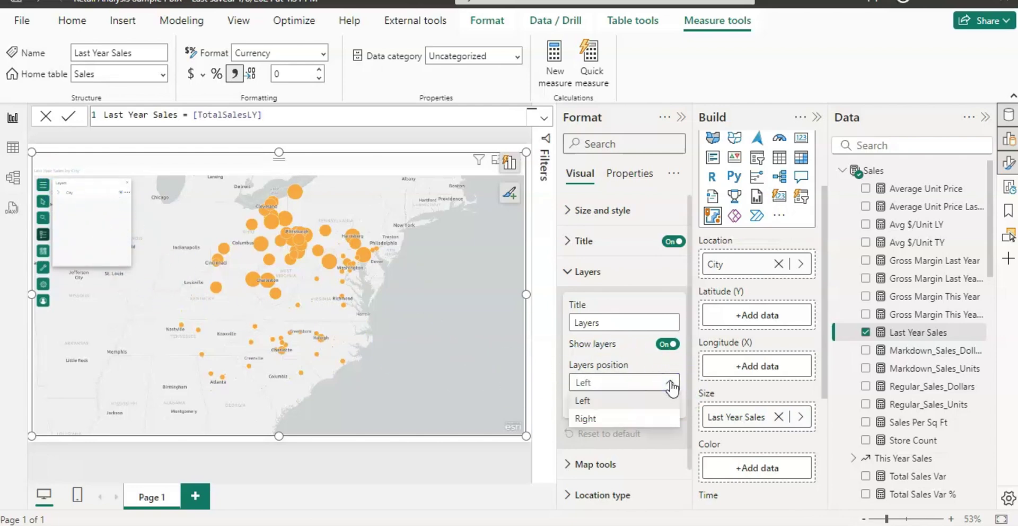
{"action": "left_click", "coordinate": [599, 417]}
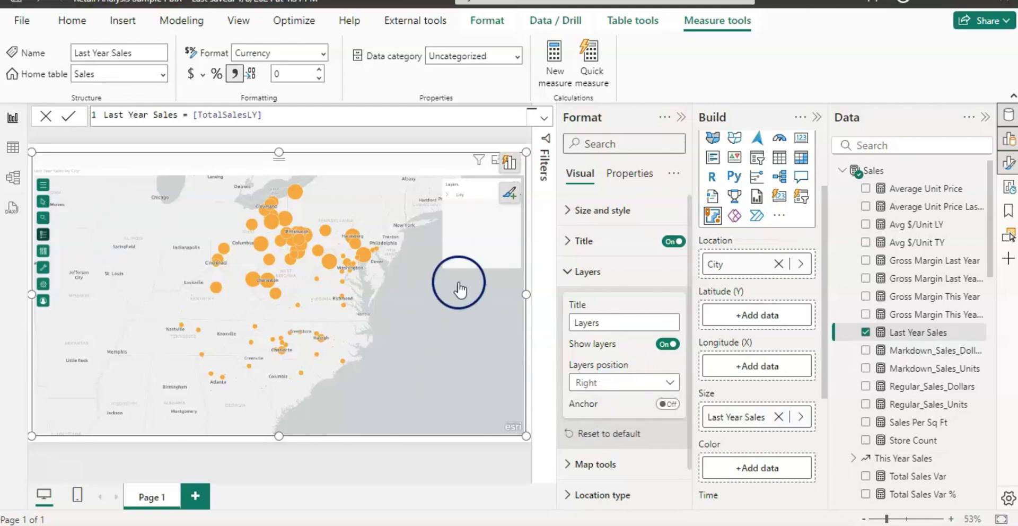
{"action": "left_click", "coordinate": [670, 383]}
{"action": "left_click", "coordinate": [585, 402]}
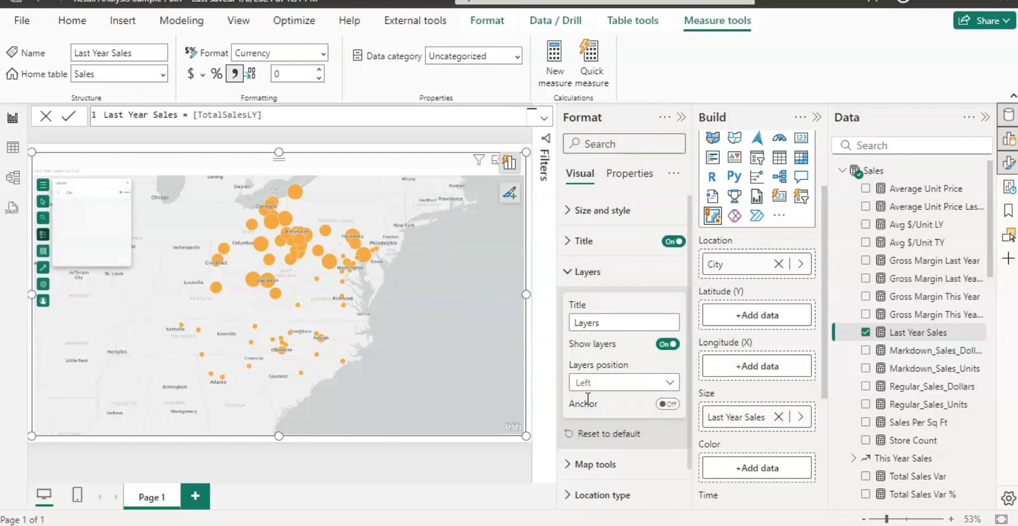
{"action": "left_click", "coordinate": [565, 271]}
{"action": "left_click", "coordinate": [568, 302]}
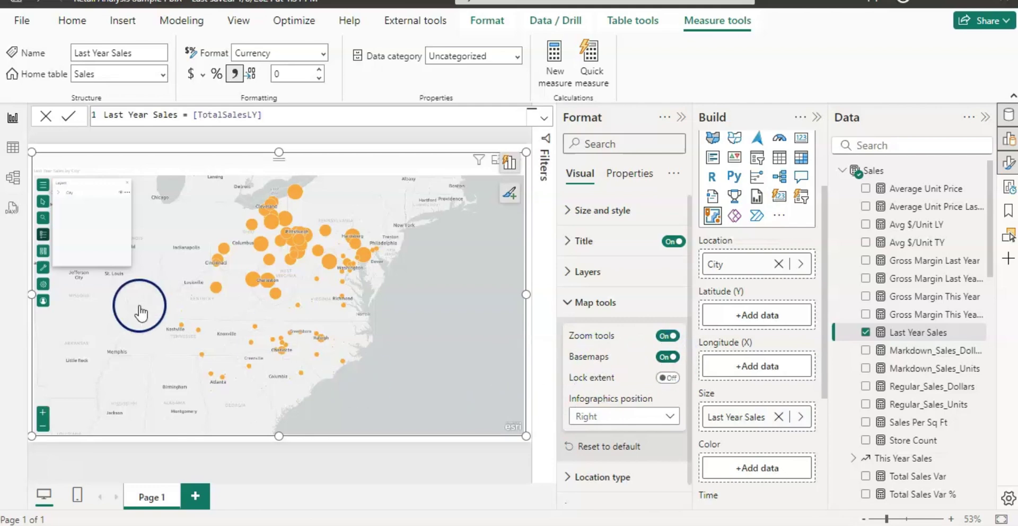
Switch the map to the Streets basemap and collapse the Build and Data panes
{"action": "left_click", "coordinate": [43, 250]}
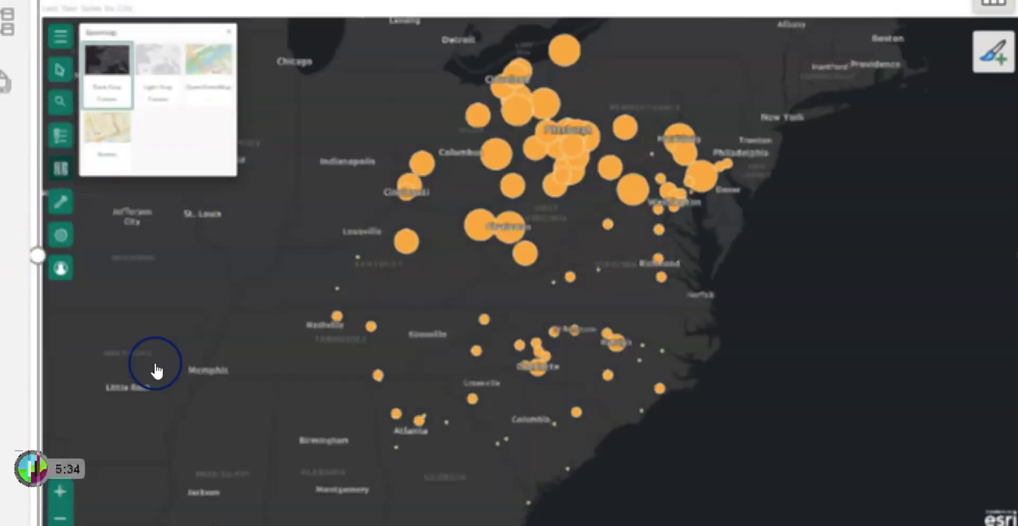
{"action": "left_click", "coordinate": [107, 127]}
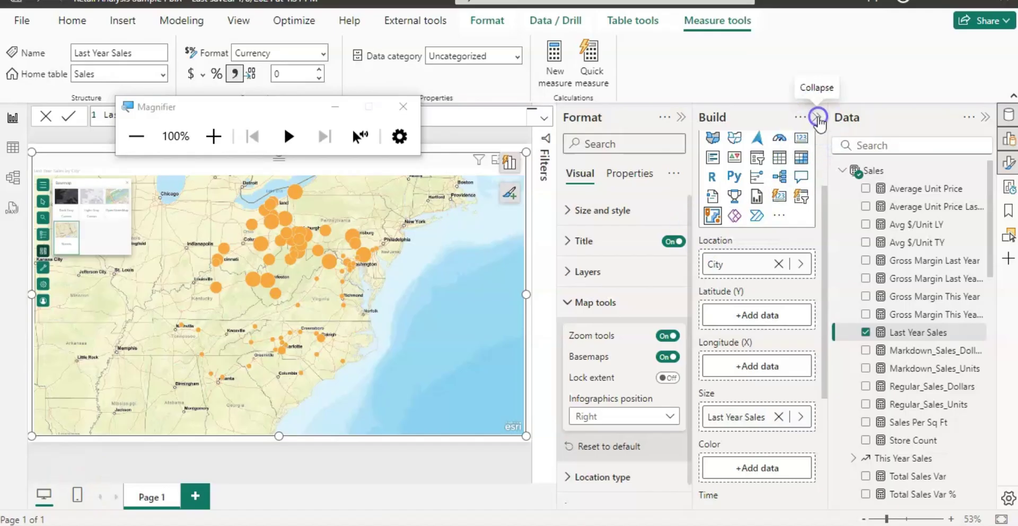
{"action": "left_click", "coordinate": [818, 118]}
{"action": "left_click", "coordinate": [987, 118]}
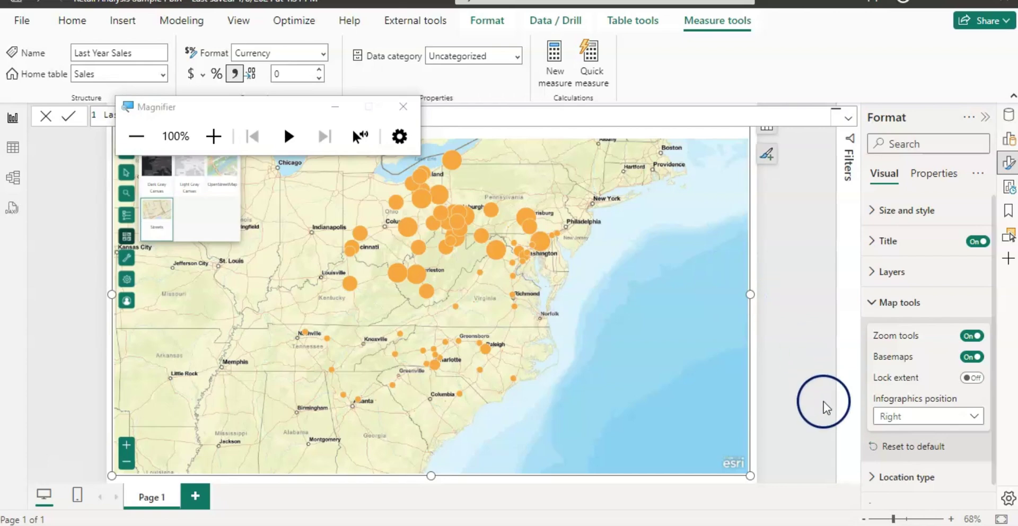
Keep the Location type country at World and expand the Search settings
{"action": "left_click", "coordinate": [872, 304]}
{"action": "left_click", "coordinate": [890, 333]}
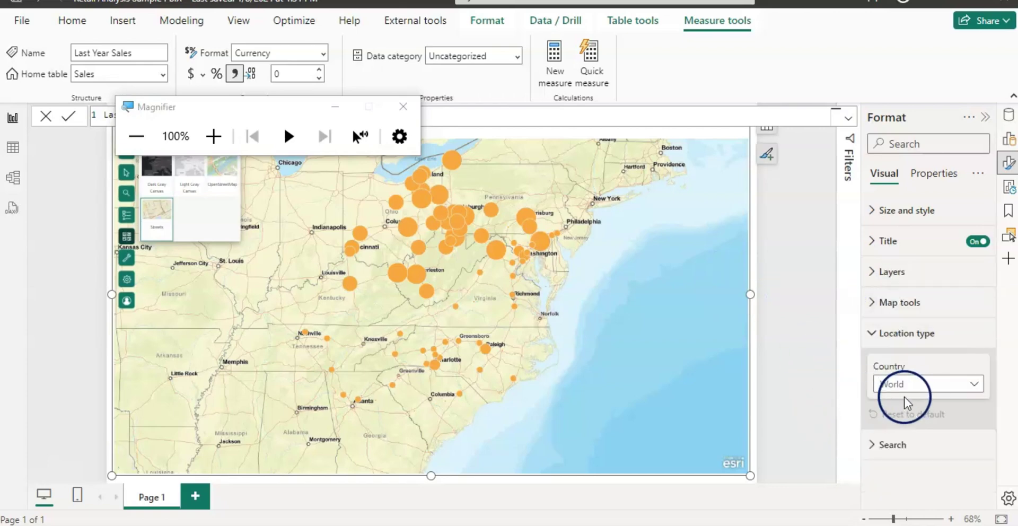
{"action": "left_click", "coordinate": [896, 382]}
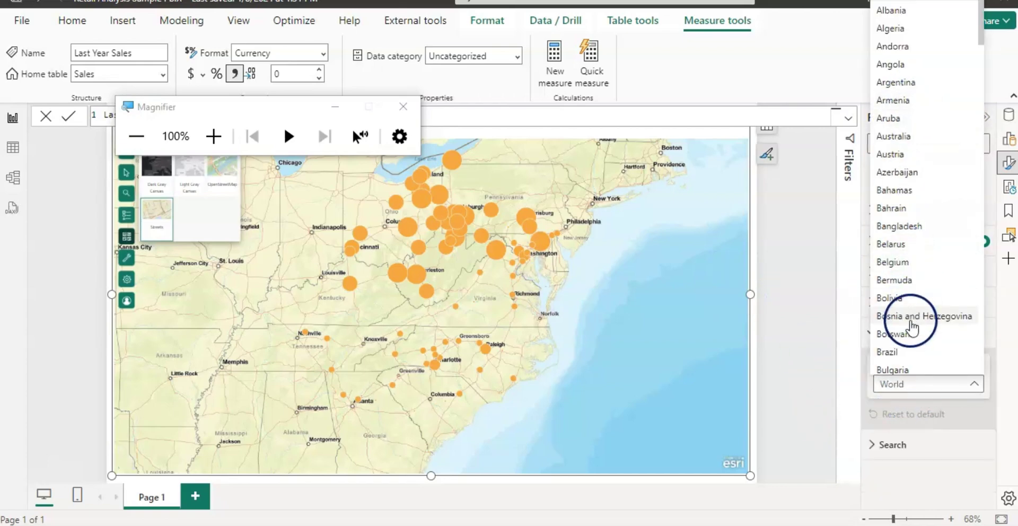
{"action": "left_click", "coordinate": [901, 392]}
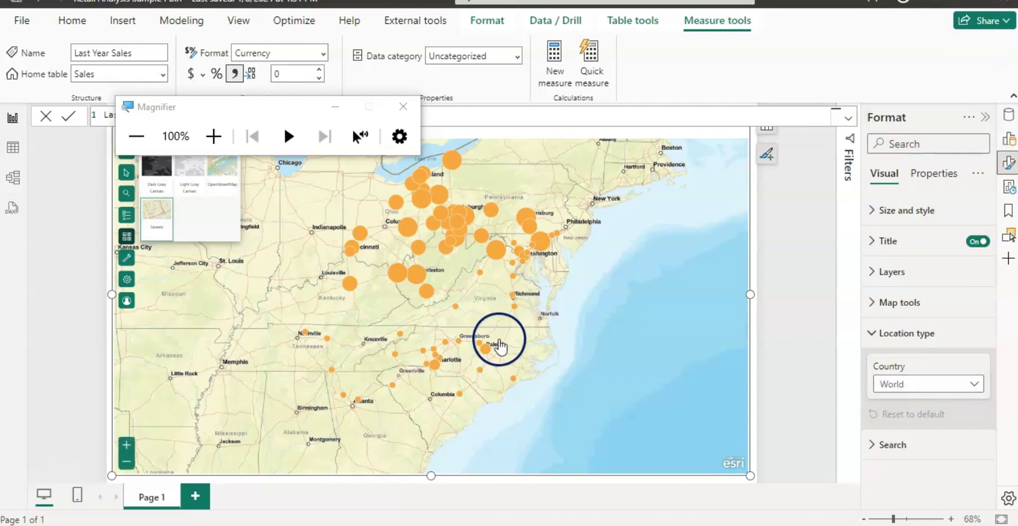
{"action": "left_click", "coordinate": [869, 455]}
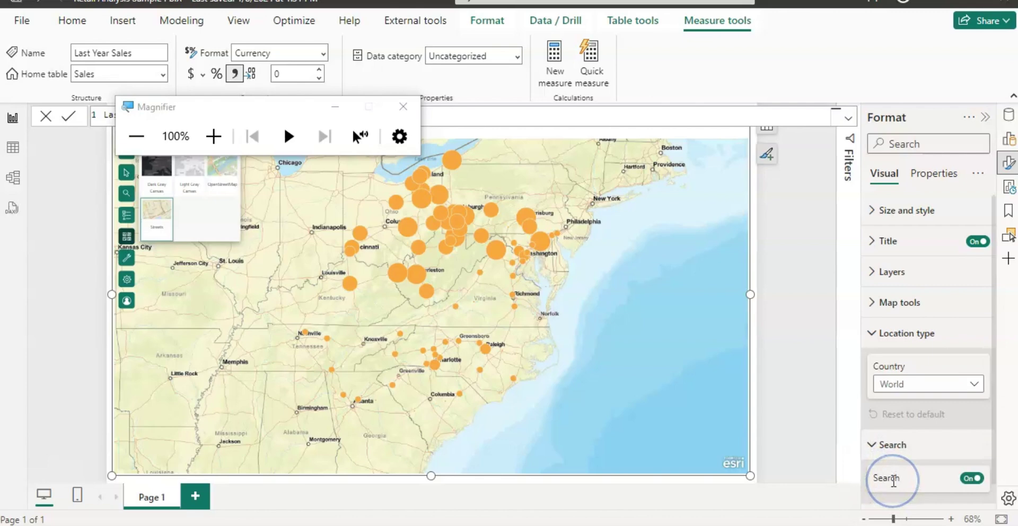
Search the map for 'statue of' and centre it on the Statue of Liberty, New York
{"action": "left_click", "coordinate": [127, 197]}
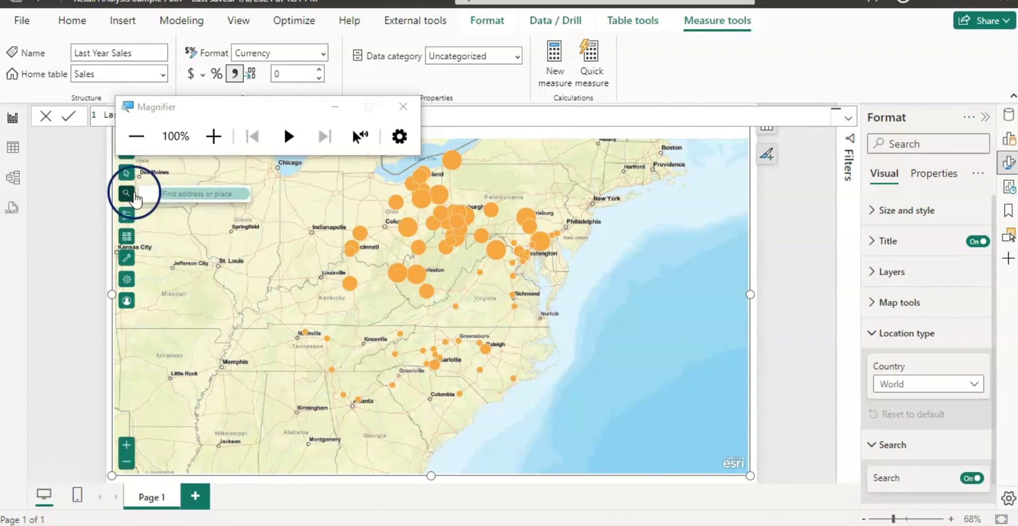
{"action": "left_click", "coordinate": [174, 194]}
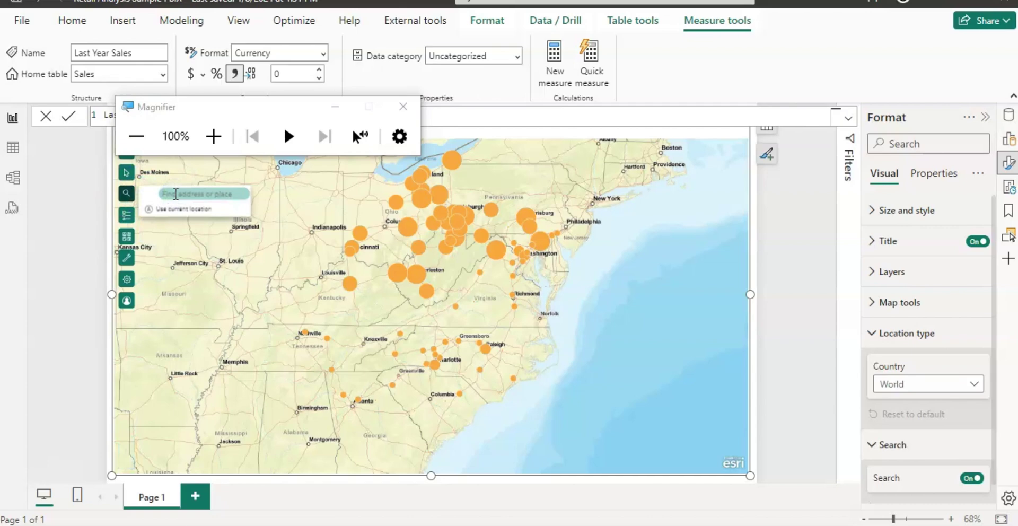
{"action": "type", "text": "statue of"}
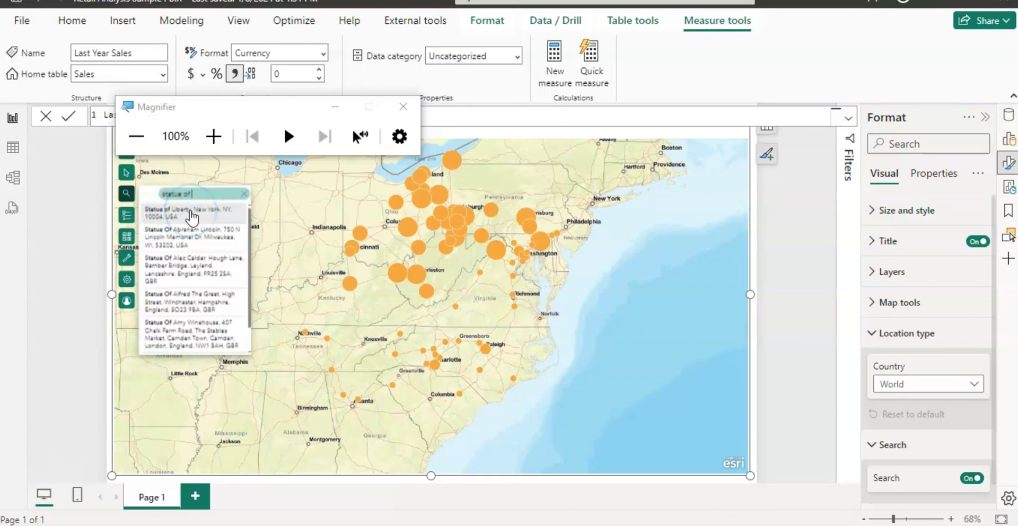
{"action": "key", "text": "super+plus"}
{"action": "key", "text": "Return"}
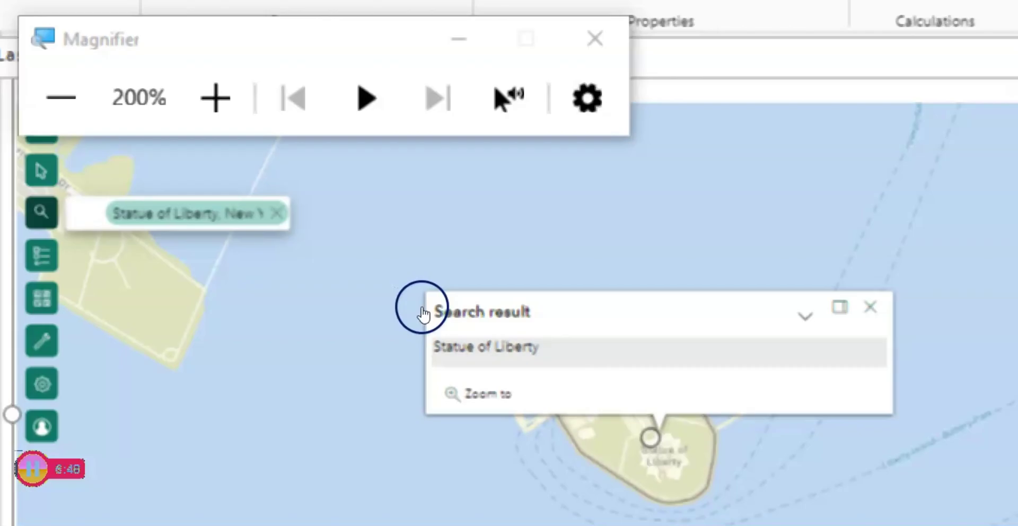
{"action": "left_click", "coordinate": [422, 313]}
{"action": "key", "text": "super+minus"}
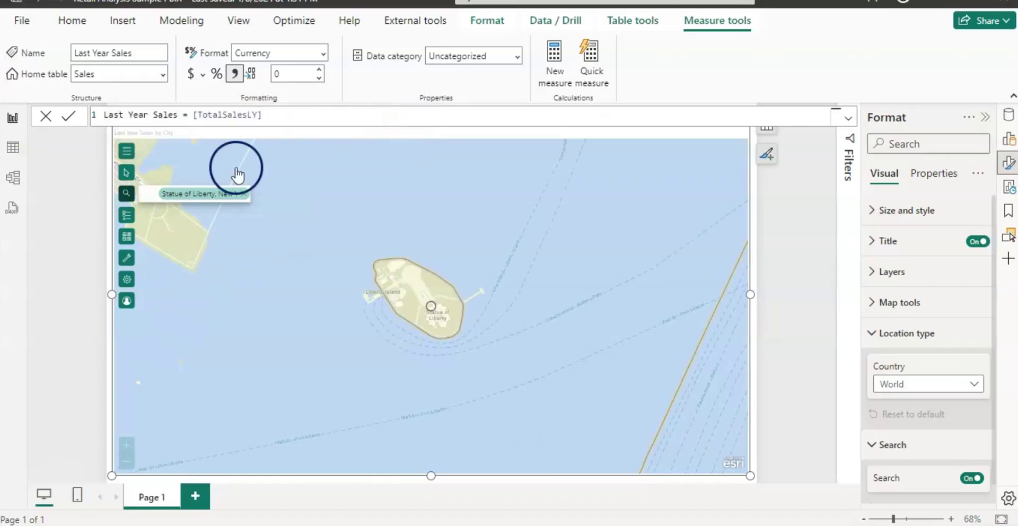
{"action": "left_click", "coordinate": [126, 222]}
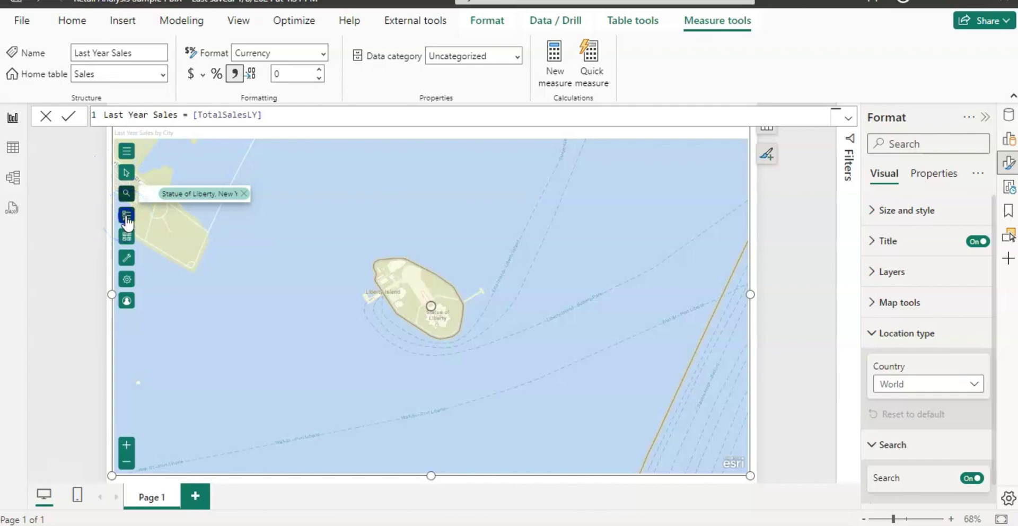
Choose Symbology from the City layer's options to show its symbol style choices
{"action": "key", "text": "super+plus"}
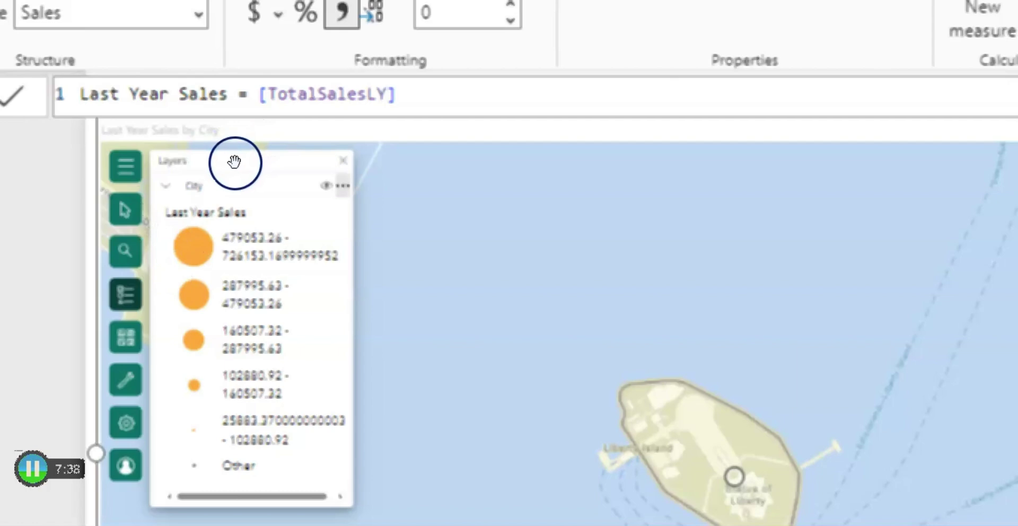
{"action": "left_click", "coordinate": [342, 185]}
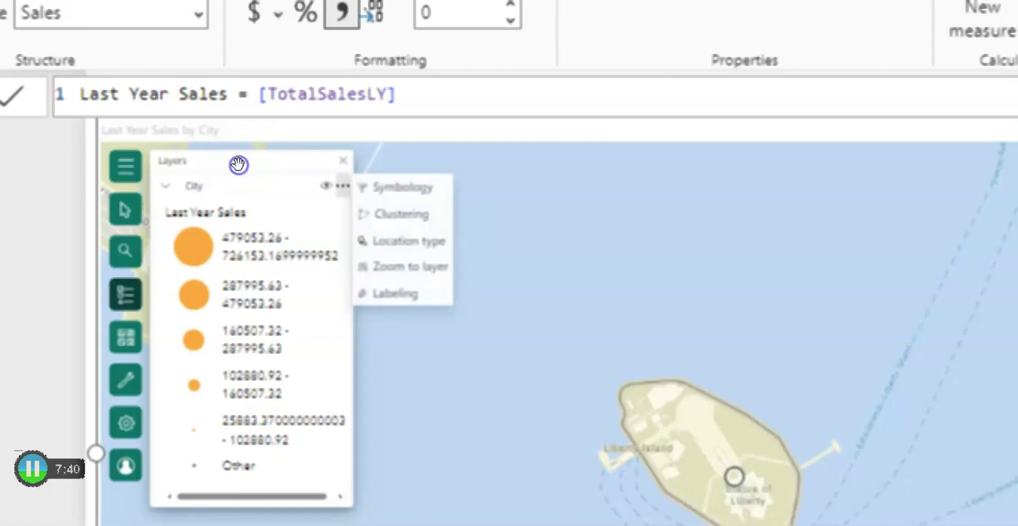
{"action": "left_click", "coordinate": [267, 166]}
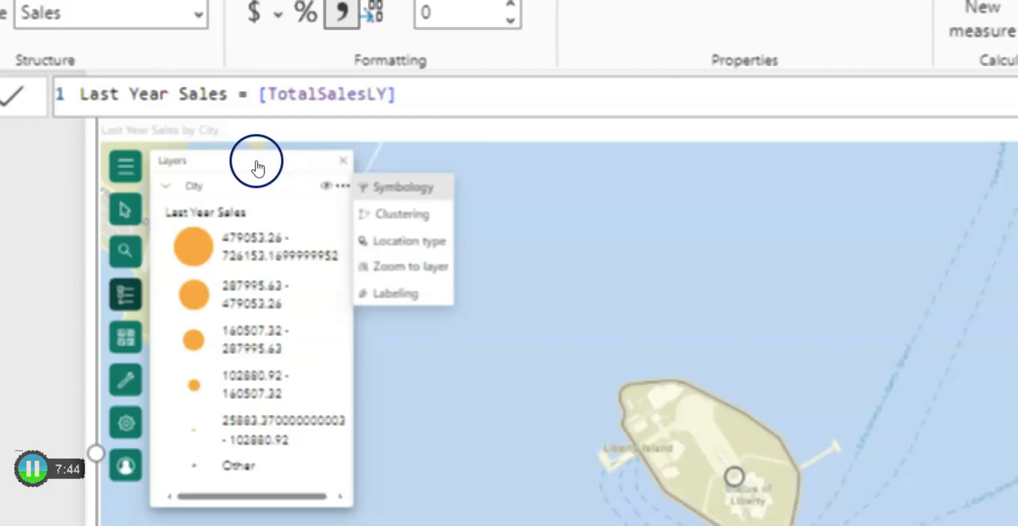
{"action": "key", "text": "Down"}
{"action": "key", "text": "Down"}
{"action": "key", "text": "Up"}
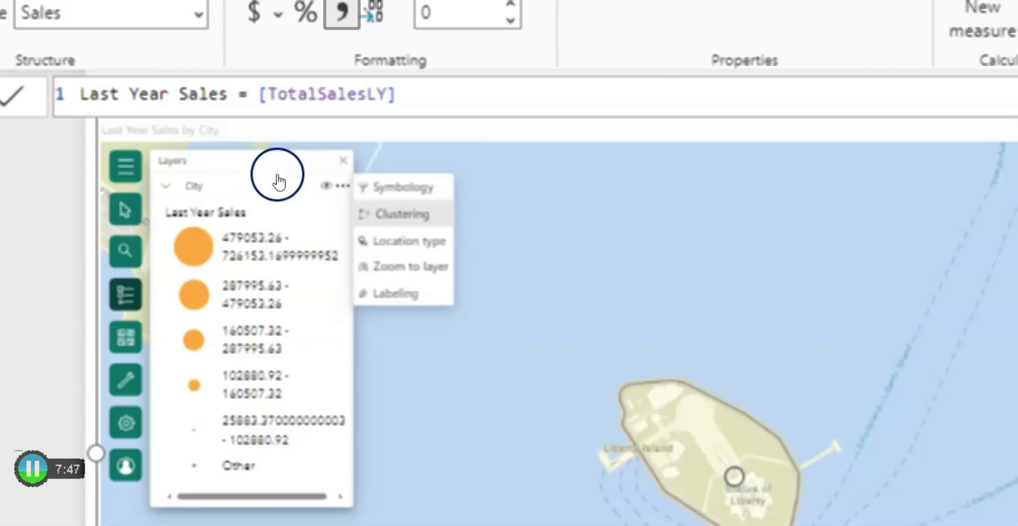
{"action": "key", "text": "Down"}
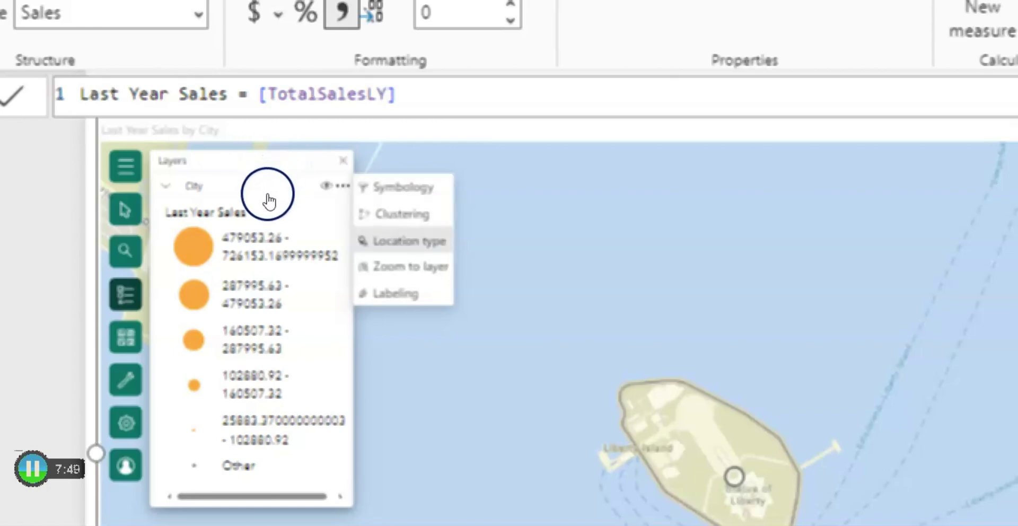
{"action": "key", "text": "Down"}
{"action": "key", "text": "Down"}
{"action": "key", "text": "Up"}
{"action": "key", "text": "Up"}
{"action": "key", "text": "Up"}
{"action": "key", "text": "Up"}
{"action": "key", "text": "Up"}
{"action": "key", "text": "Down"}
{"action": "key", "text": "Down"}
{"action": "key", "text": "Up"}
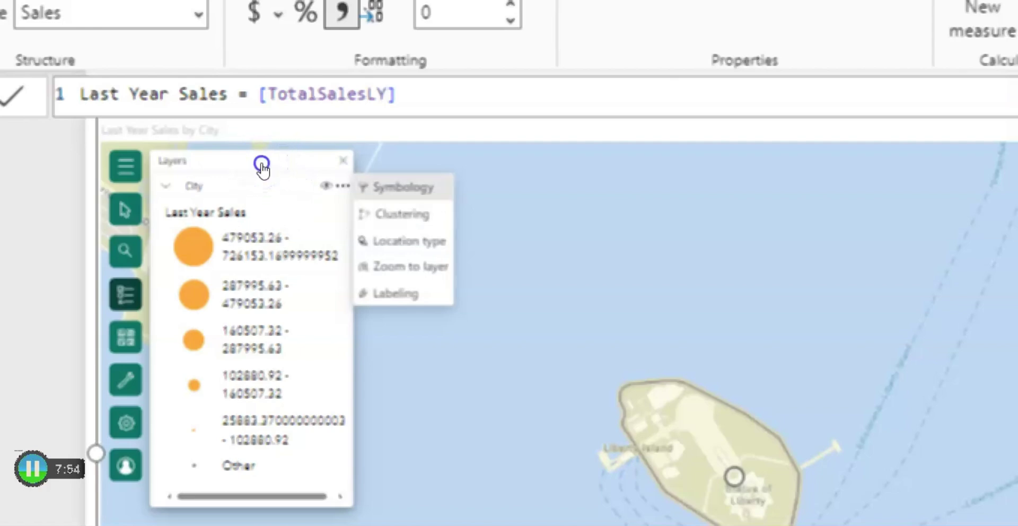
{"action": "key", "text": "Return"}
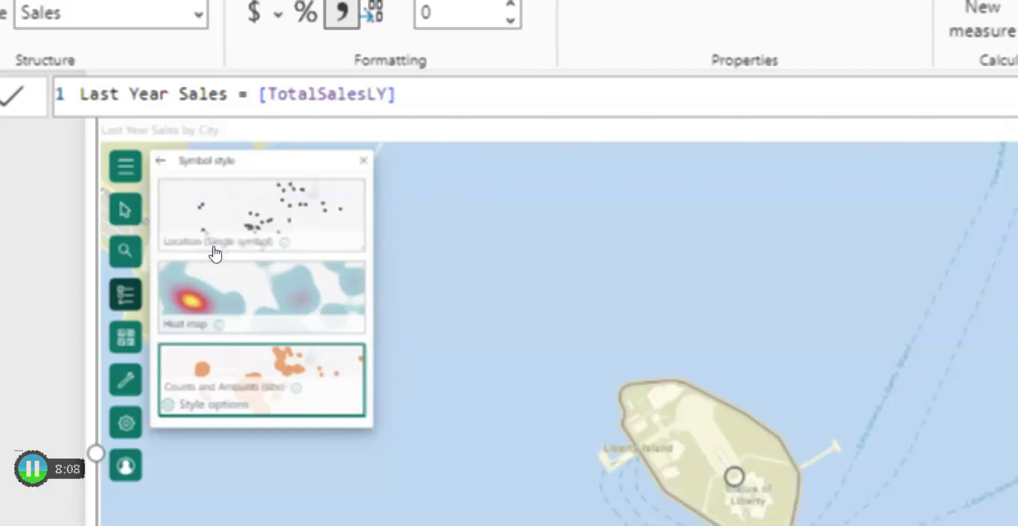
Preview the sales cities as a heat map, zoomed out and panned to the eastern US
{"action": "left_click", "coordinate": [205, 201]}
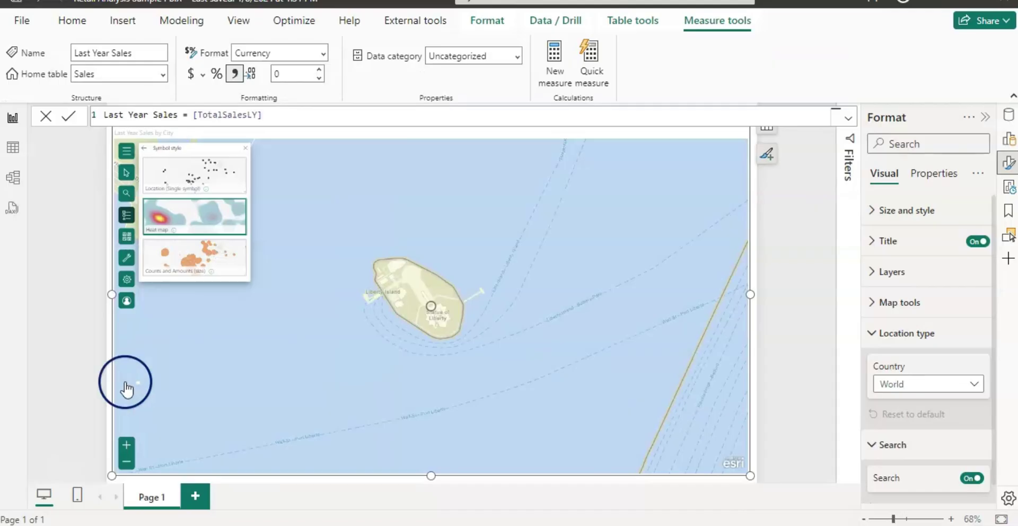
{"action": "left_click", "coordinate": [126, 462]}
{"action": "left_click", "coordinate": [126, 462]}
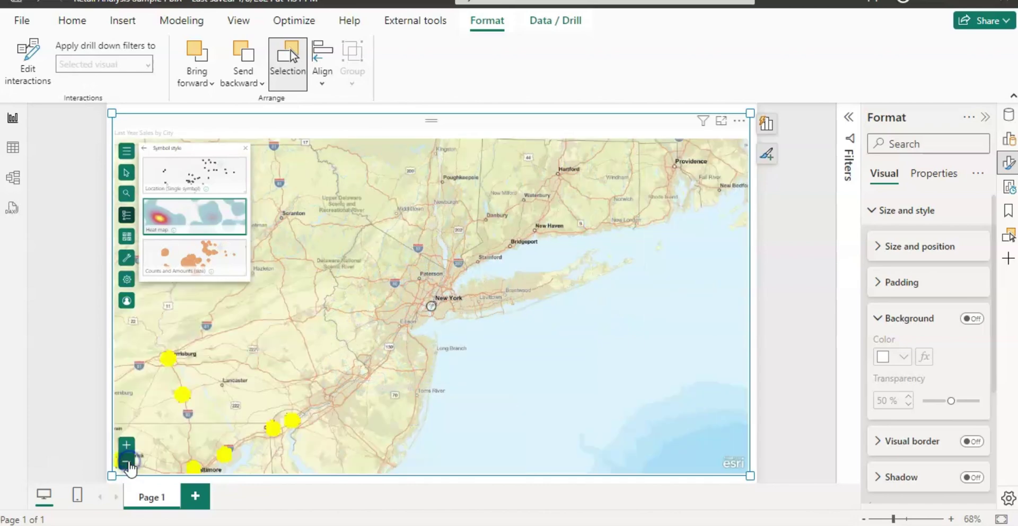
{"action": "left_click", "coordinate": [126, 461]}
{"action": "left_click_drag", "start_coordinate": [141, 466], "coordinate": [341, 374]}
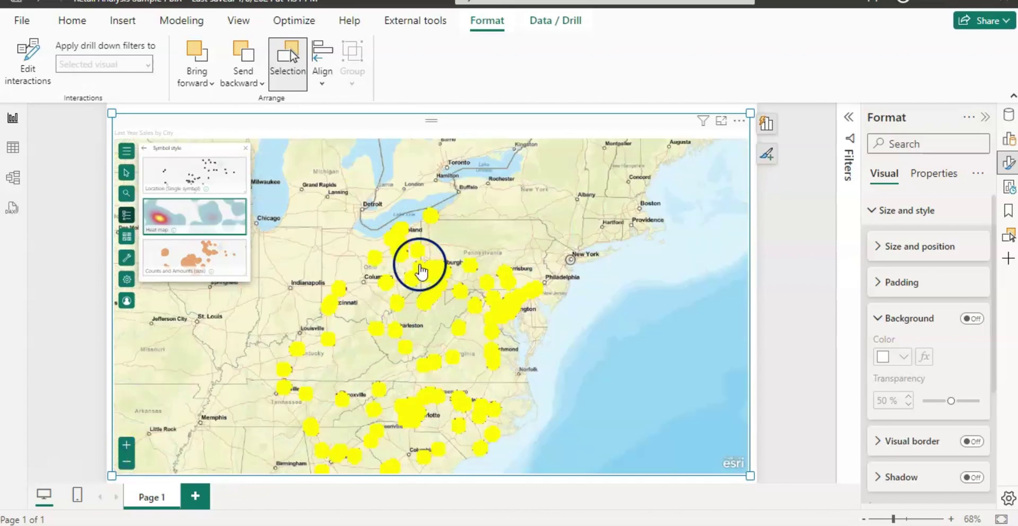
{"action": "left_click_drag", "start_coordinate": [239, 434], "coordinate": [248, 382]}
Restore Counts and Amounts (size) symbols scaled by Last Year Sales and show the basemap gallery
{"action": "left_click", "coordinate": [211, 169]}
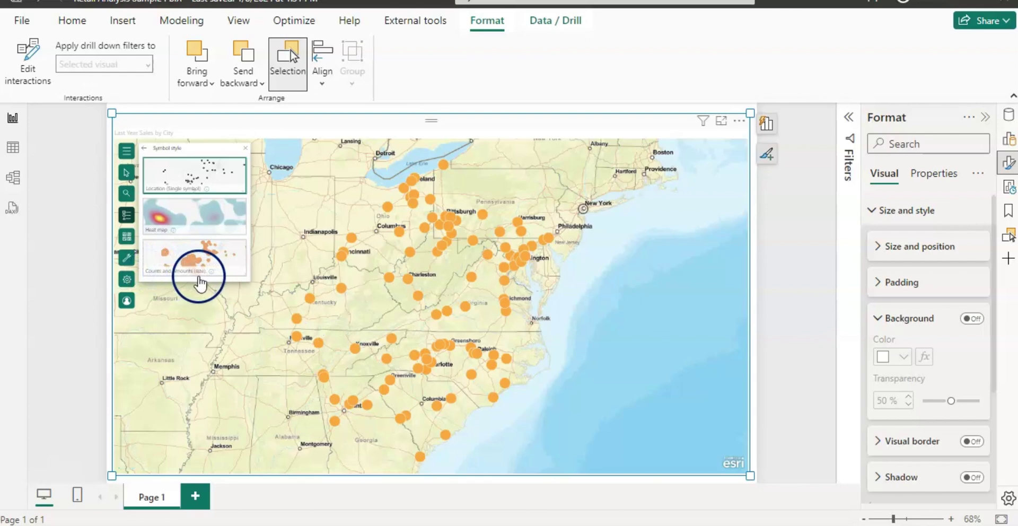
{"action": "left_click", "coordinate": [184, 258]}
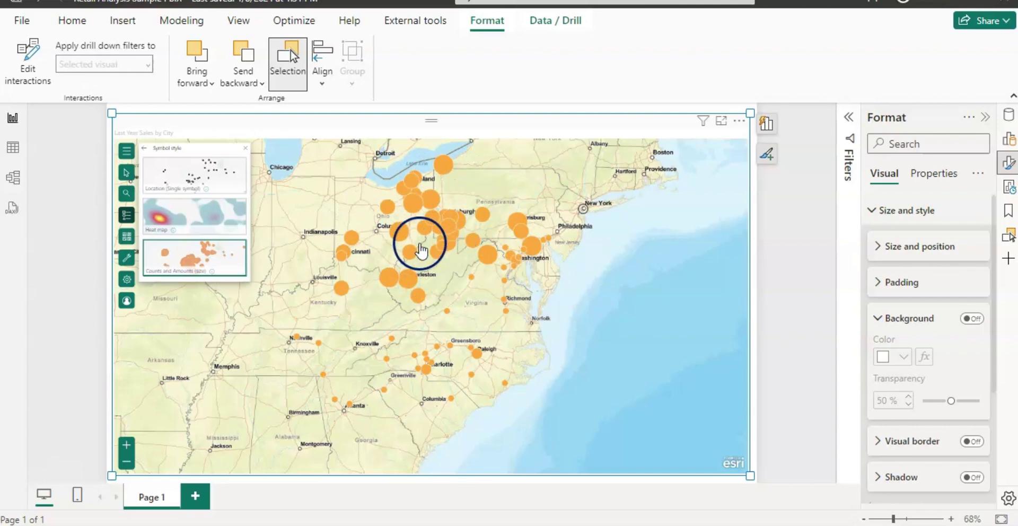
{"action": "left_click", "coordinate": [126, 235]}
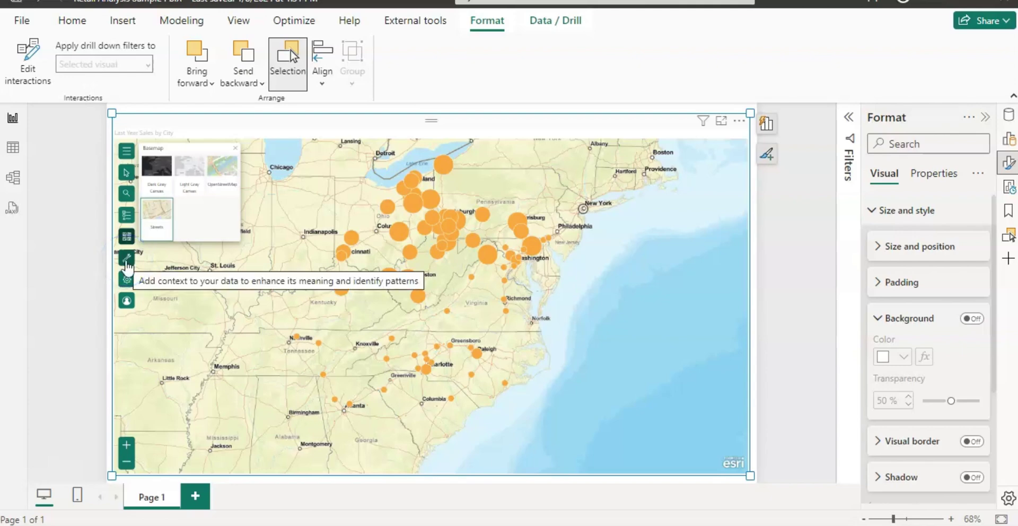
Open Infographics from the map's analysis tools
{"action": "left_click", "coordinate": [127, 260]}
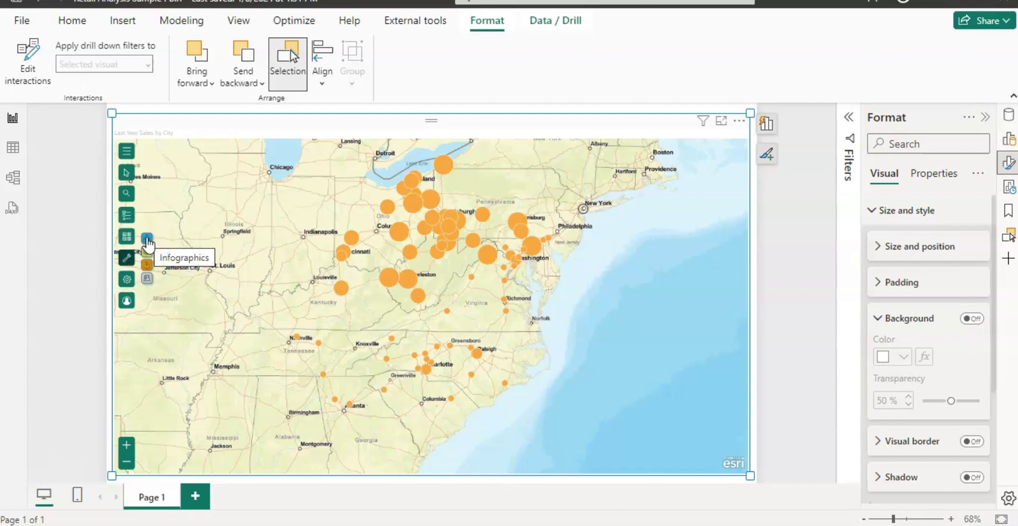
{"action": "left_click", "coordinate": [147, 240]}
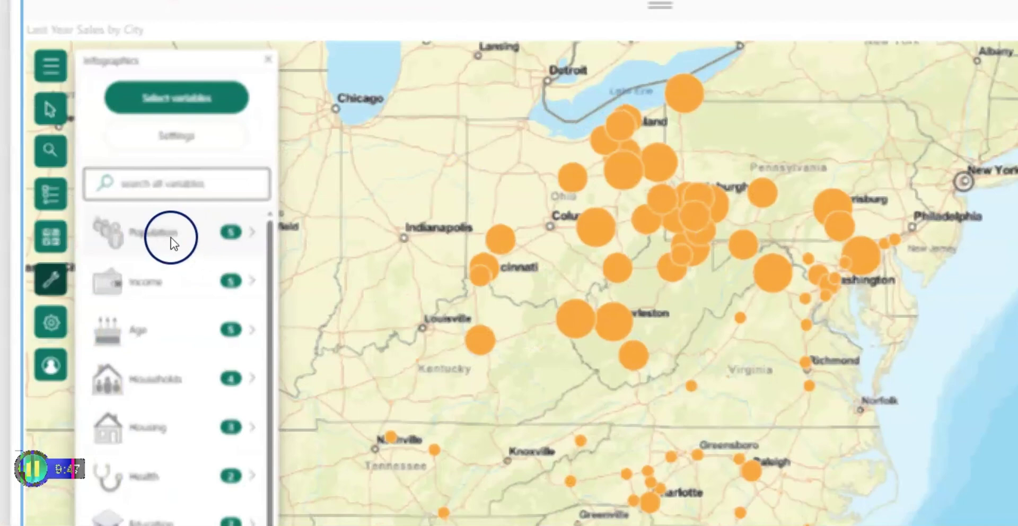
Add 2024 Total Population and 2024 Population Density to the infographic card
{"action": "left_click", "coordinate": [180, 237]}
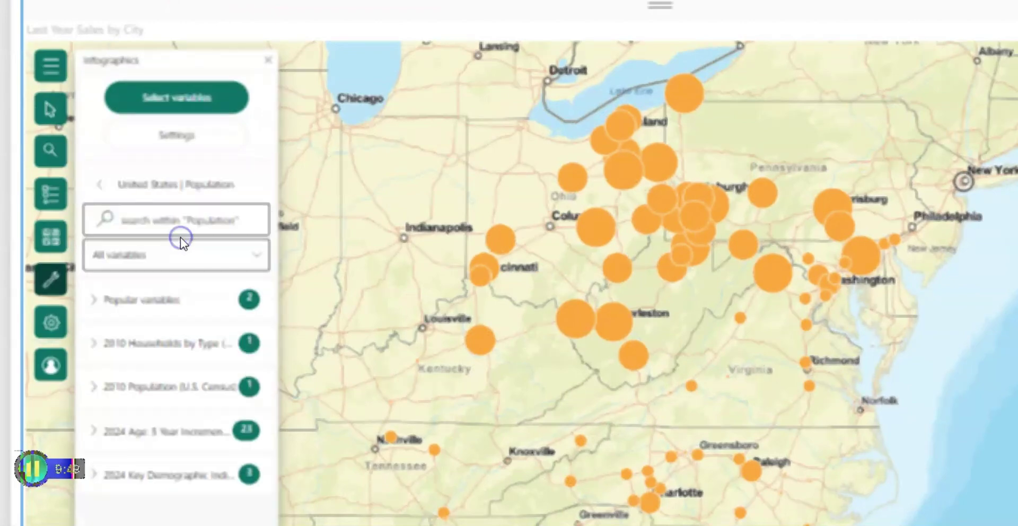
{"action": "left_click", "coordinate": [166, 290]}
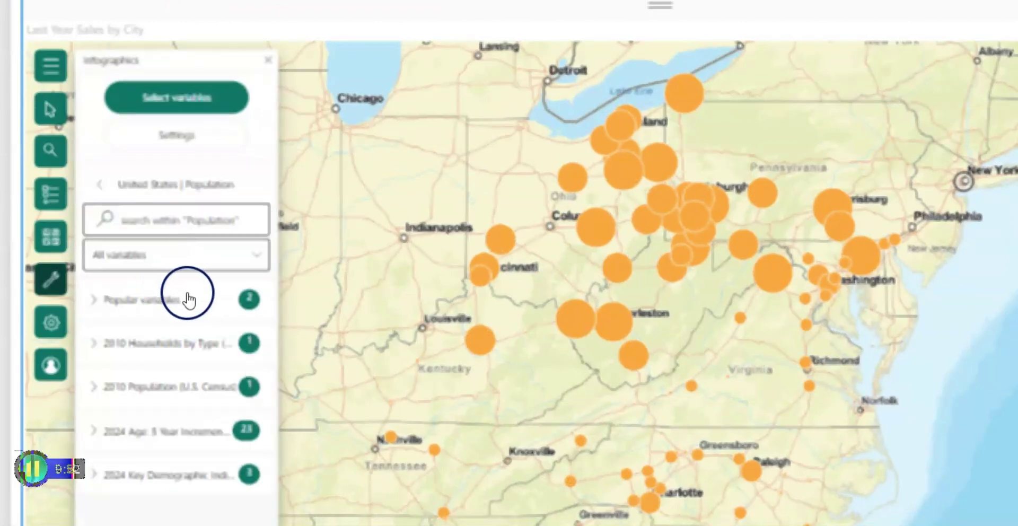
{"action": "left_click", "coordinate": [175, 363]}
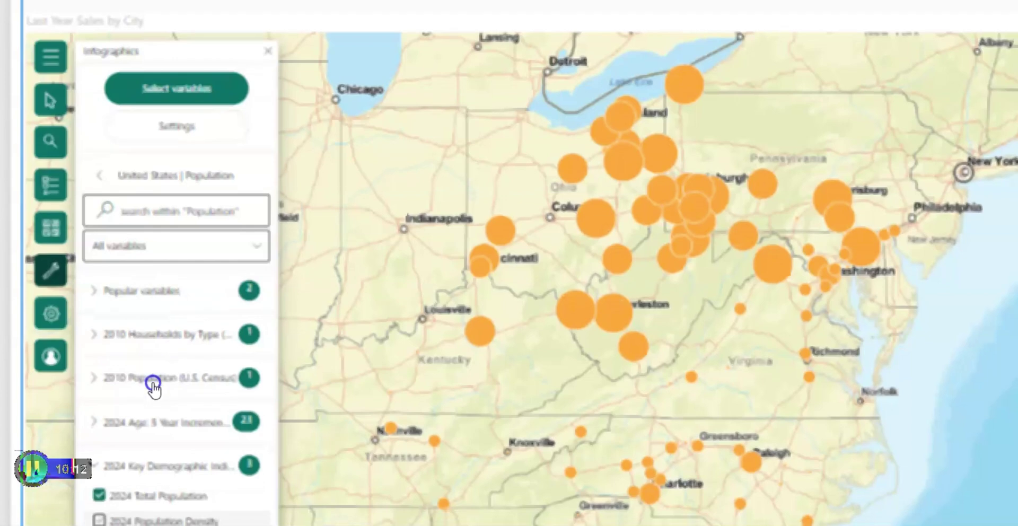
{"action": "left_click", "coordinate": [153, 382]}
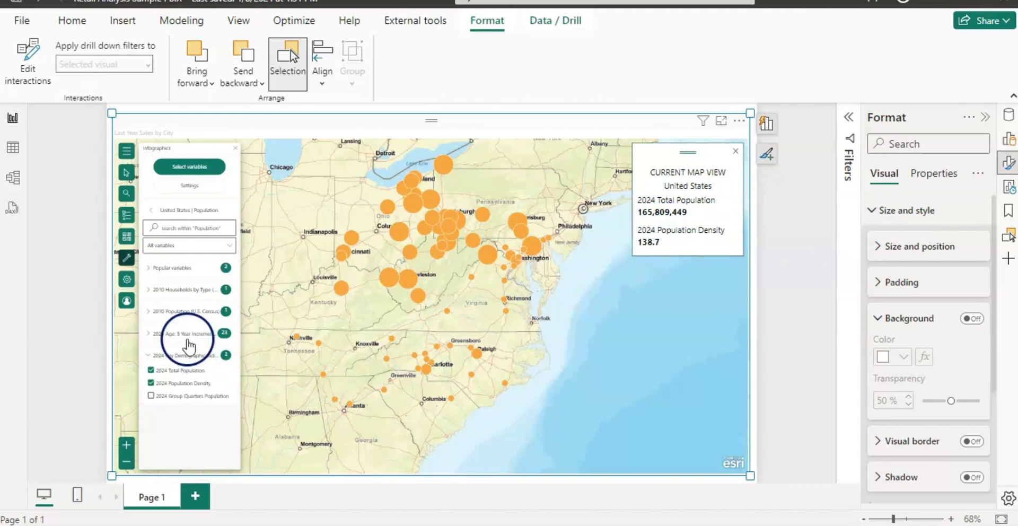
Replace the population figures with 2024 Median Home Value and 2024 Per Capita Income, then close Infographics
{"action": "left_click", "coordinate": [151, 210]}
{"action": "left_click", "coordinate": [151, 210]}
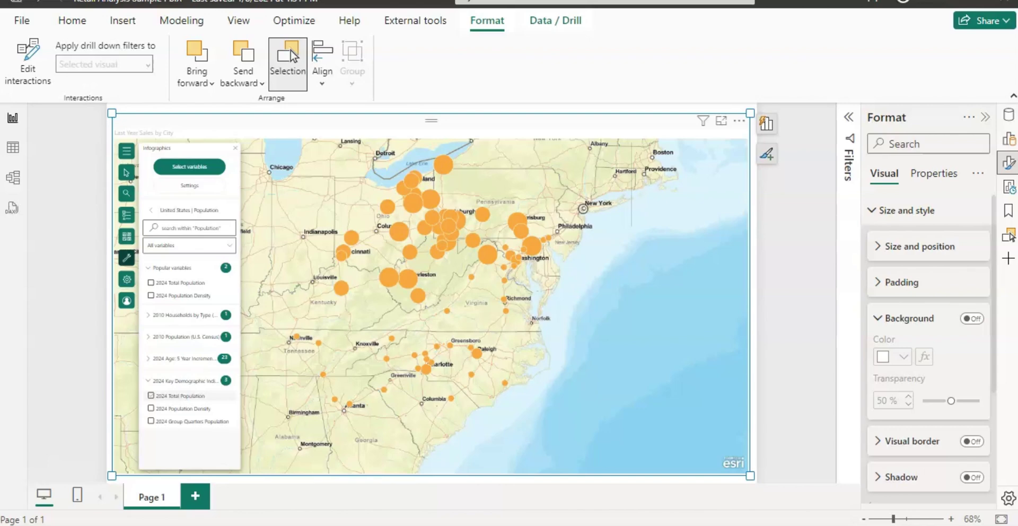
{"action": "left_click", "coordinate": [151, 311]}
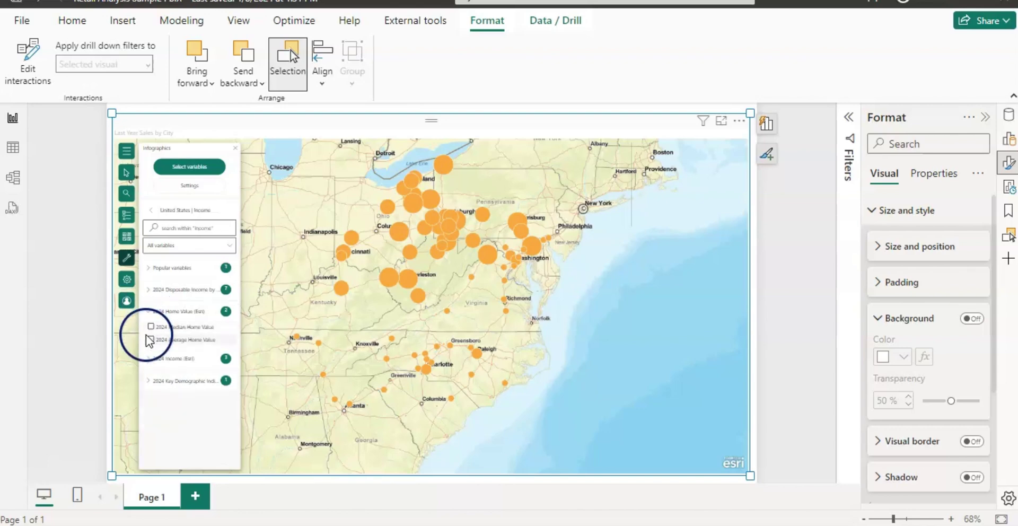
{"action": "left_click", "coordinate": [151, 327]}
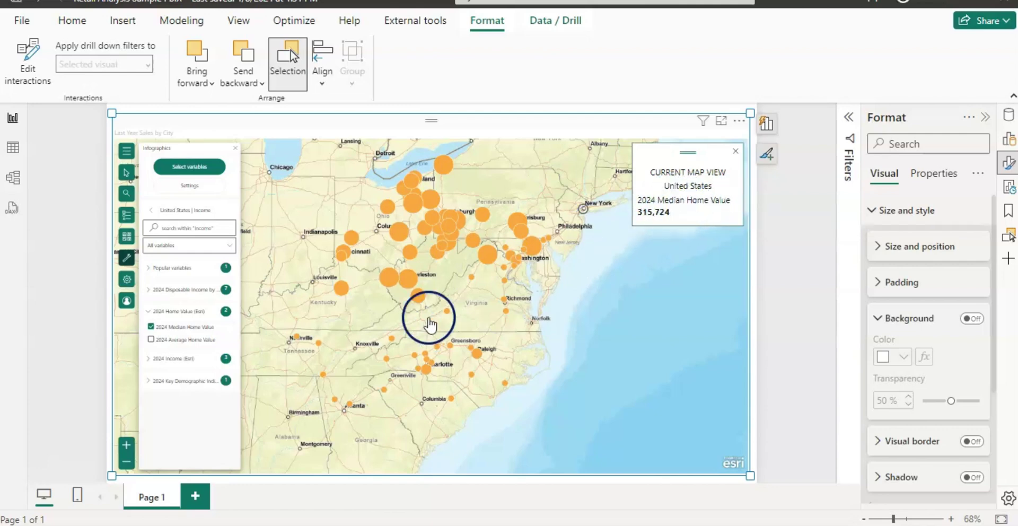
{"action": "left_click", "coordinate": [150, 359]}
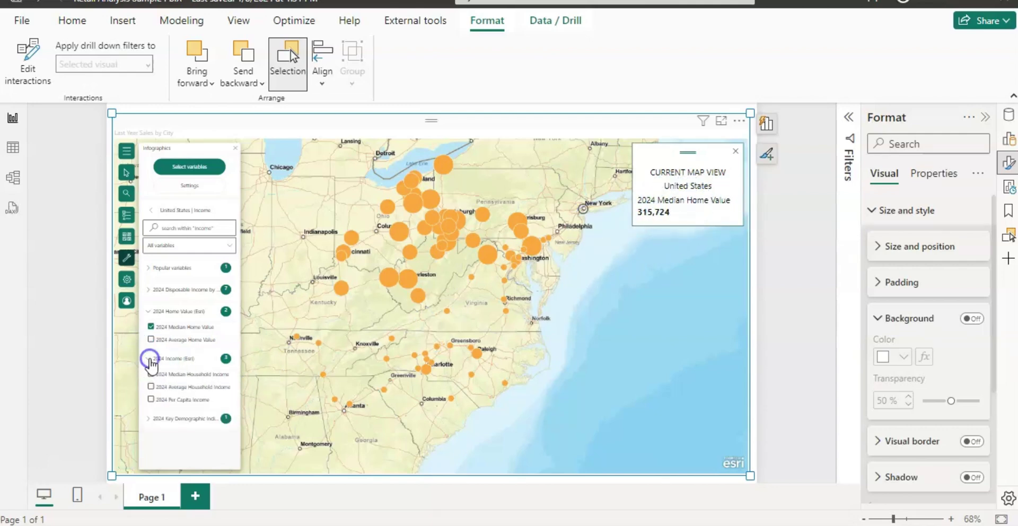
{"action": "left_click", "coordinate": [151, 400]}
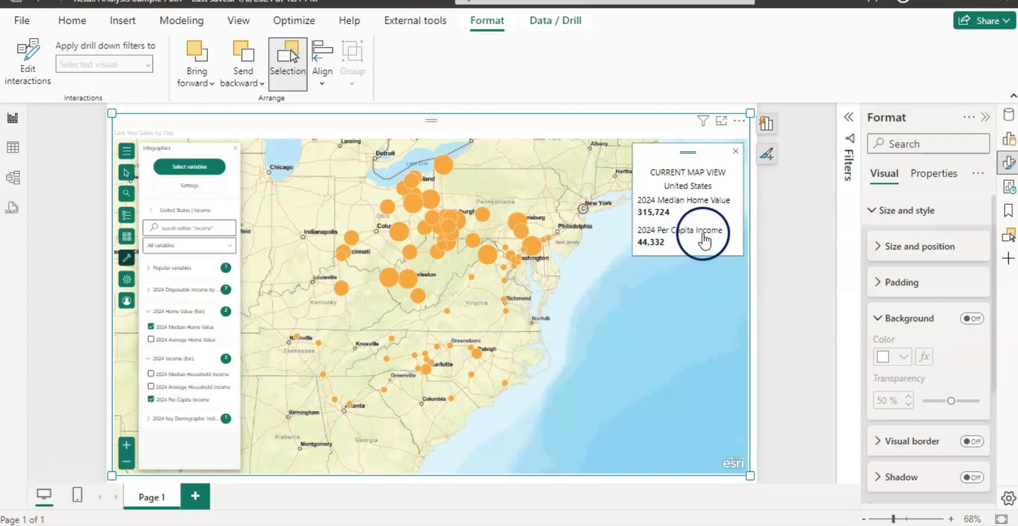
{"action": "left_click", "coordinate": [340, 288]}
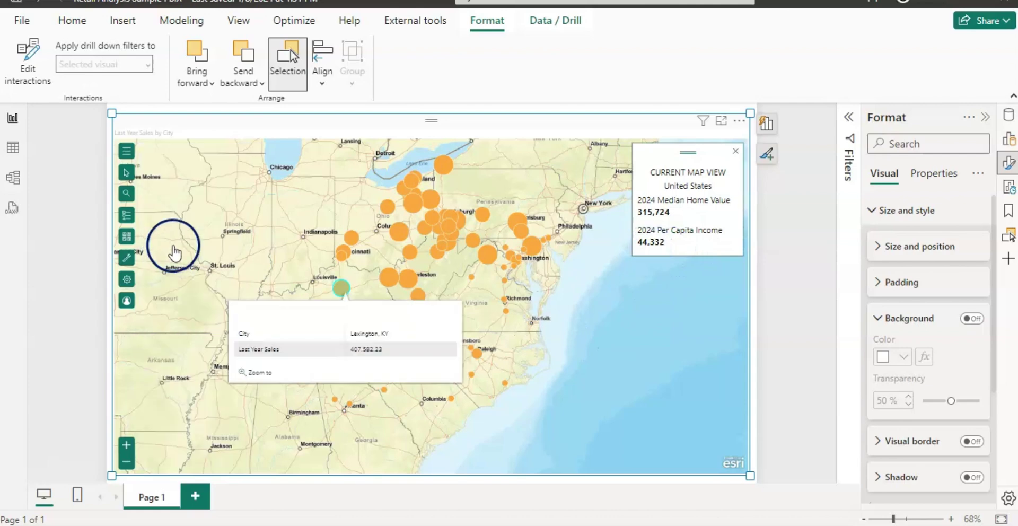
{"action": "left_click", "coordinate": [185, 339]}
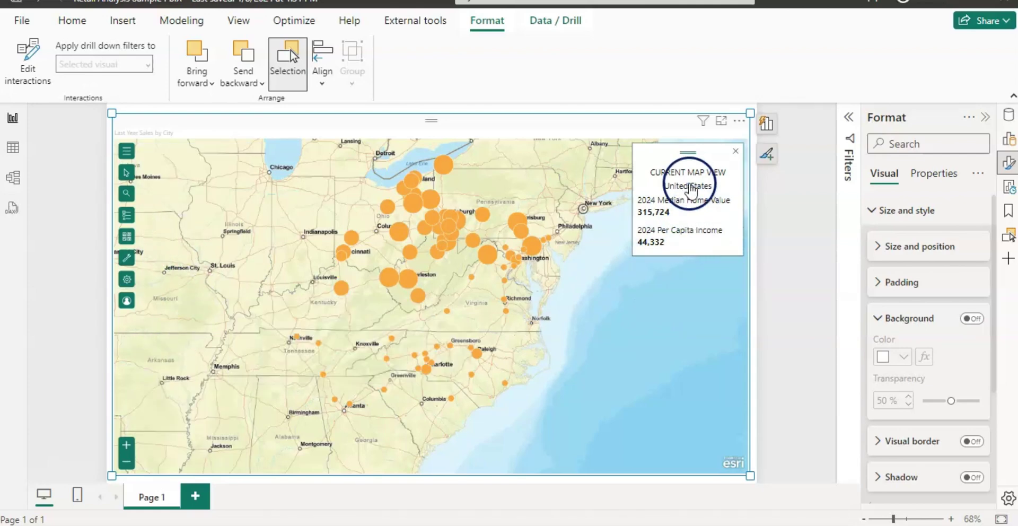
Add the 2020 USA Average Household Income reference layer to the map
{"action": "left_click", "coordinate": [129, 260]}
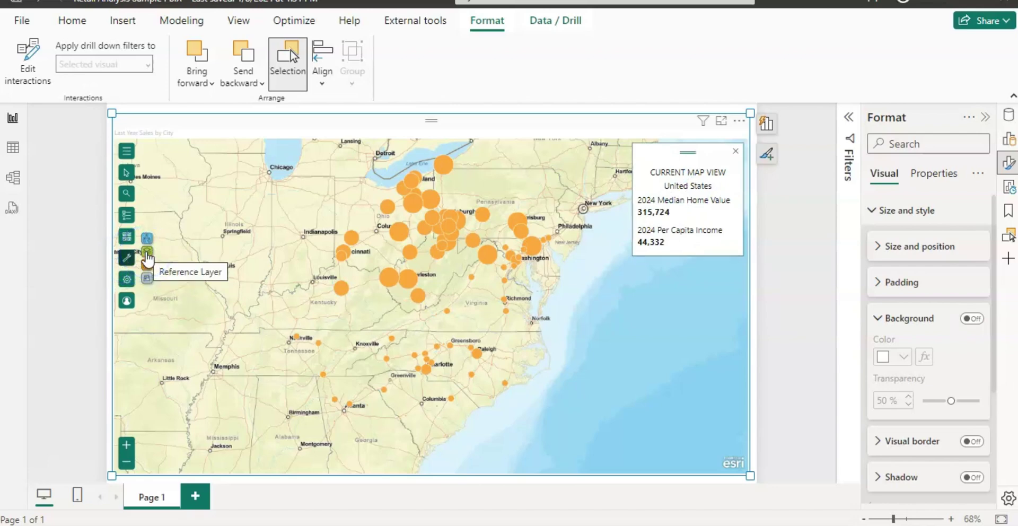
{"action": "left_click", "coordinate": [146, 253]}
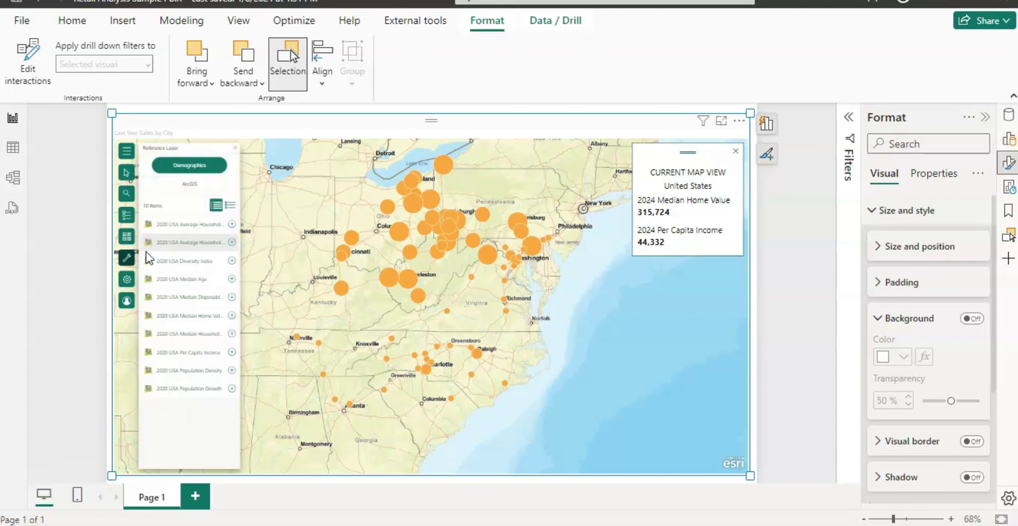
{"action": "left_click", "coordinate": [184, 228]}
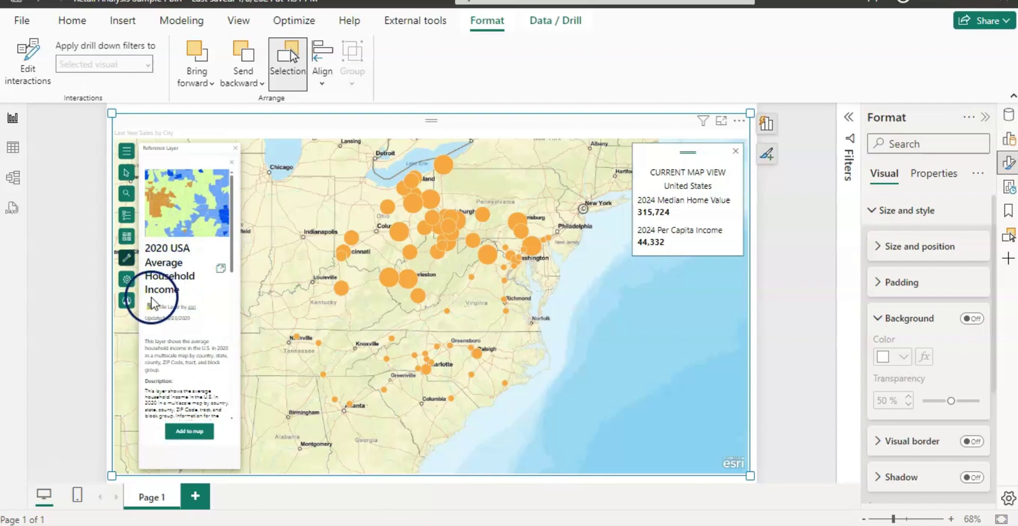
{"action": "left_click", "coordinate": [190, 432]}
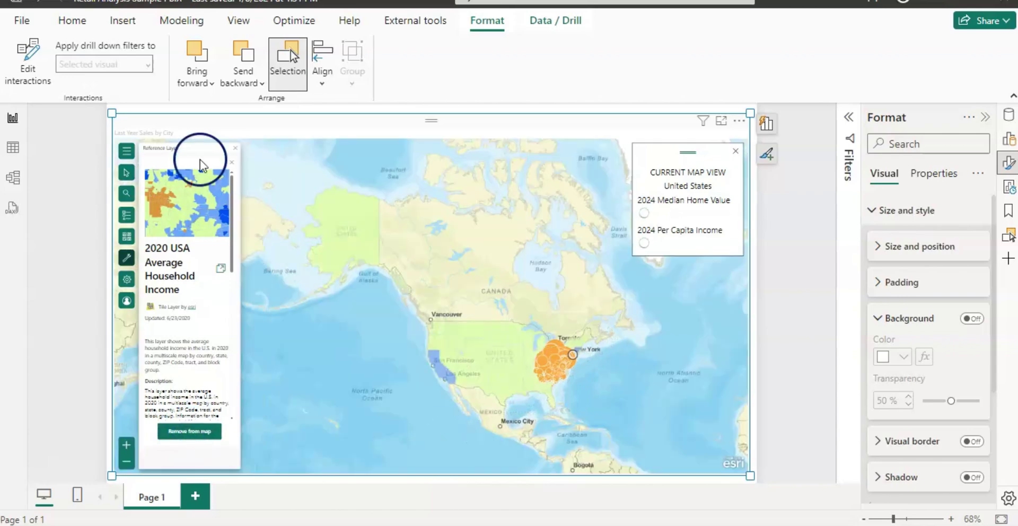
Zoom the map to the northeastern US and open Pendleton County's attribute popup
{"action": "left_click", "coordinate": [234, 150]}
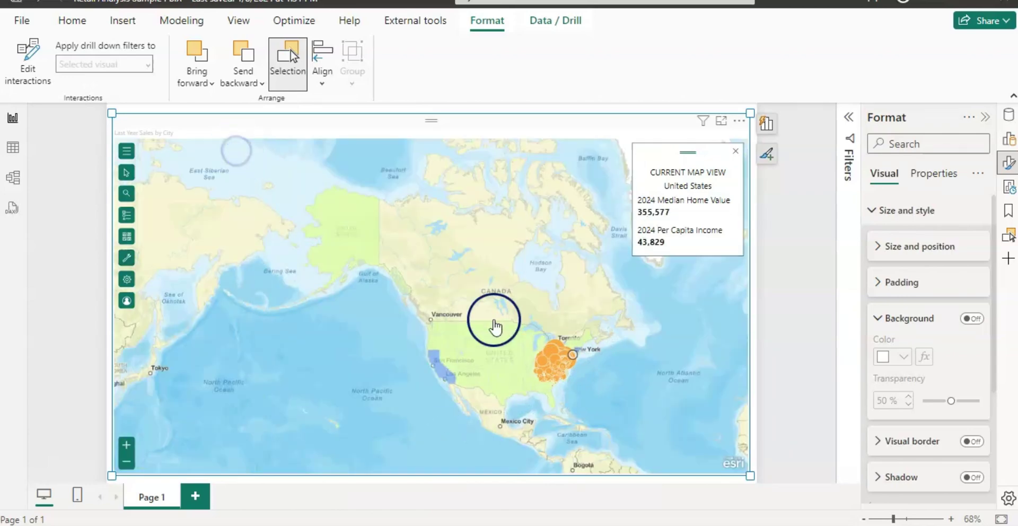
{"action": "left_click", "coordinate": [126, 444]}
{"action": "left_click", "coordinate": [126, 444]}
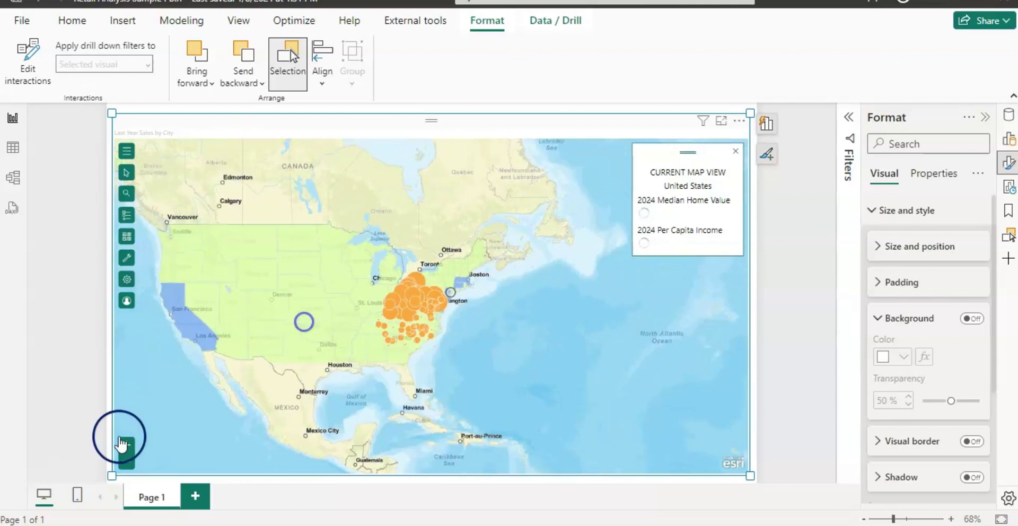
{"action": "left_click", "coordinate": [126, 444]}
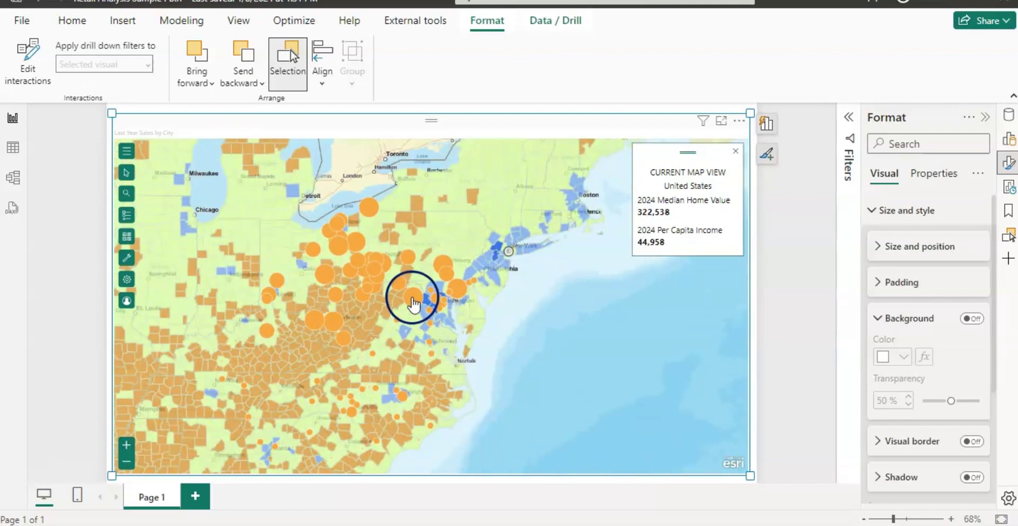
{"action": "left_click", "coordinate": [388, 314]}
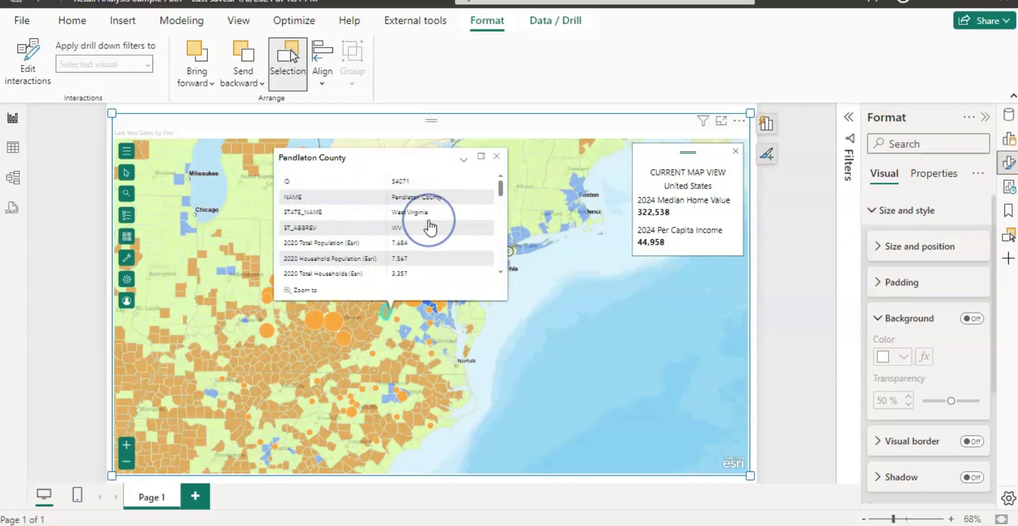
Scroll Pendleton County's popup to median household income 39,977 and per capita income 24,426
{"action": "left_click", "coordinate": [502, 273]}
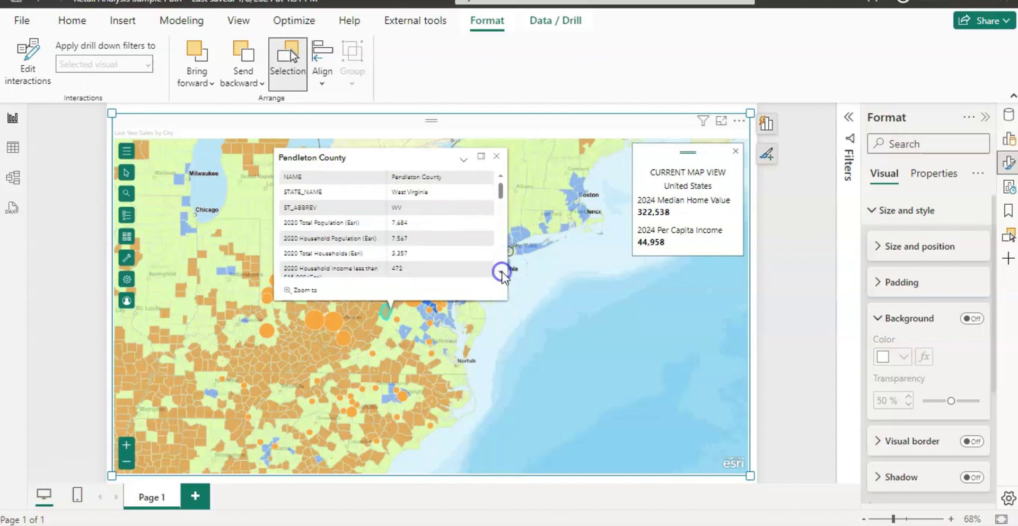
{"action": "left_click", "coordinate": [501, 272]}
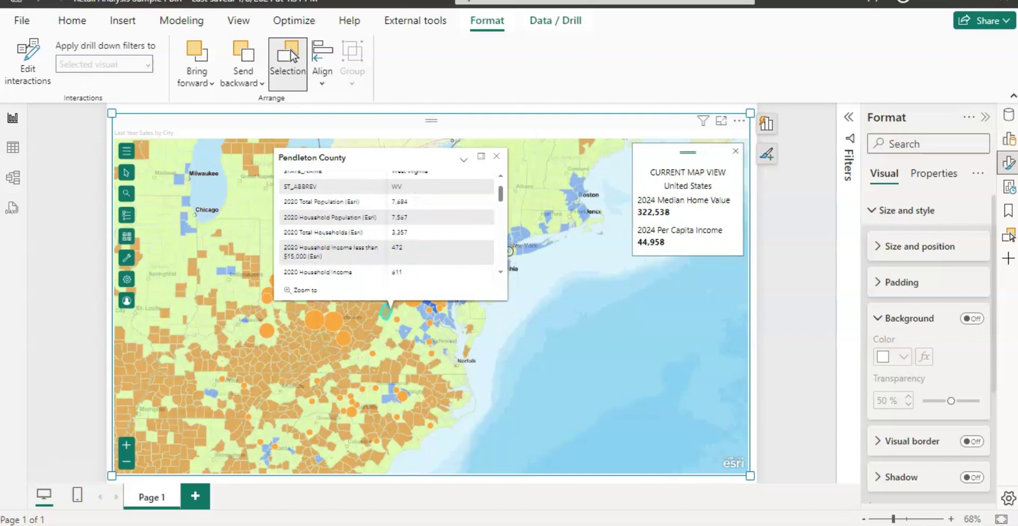
{"action": "scroll", "coordinate": [424, 268], "scroll_direction": "down", "scroll_amount": 2}
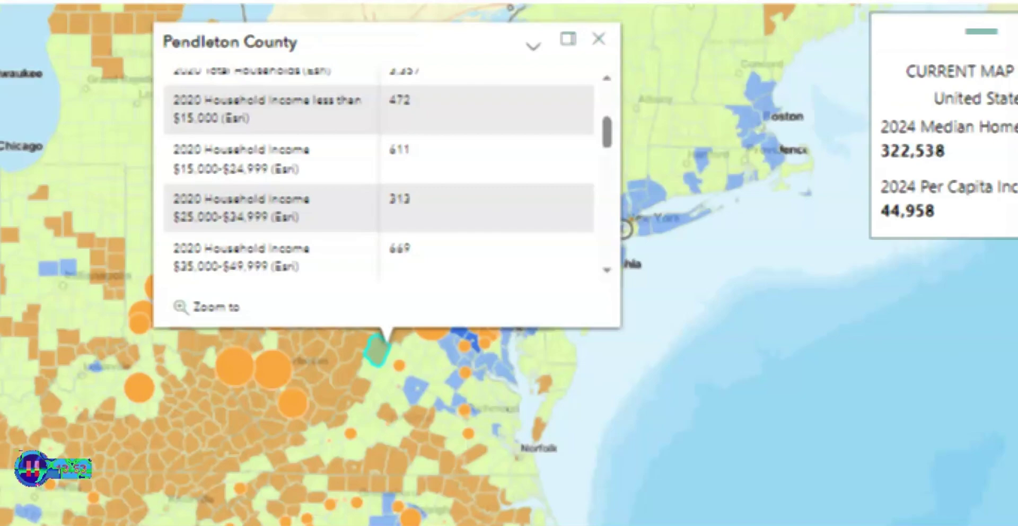
{"action": "scroll", "coordinate": [501, 272], "scroll_direction": "down", "scroll_amount": 6}
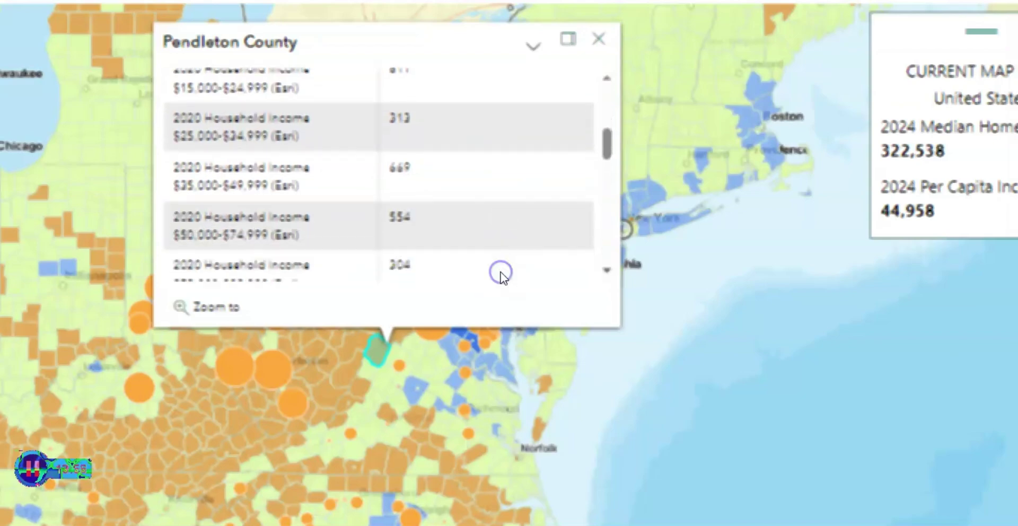
{"action": "scroll", "coordinate": [501, 273], "scroll_direction": "down", "scroll_amount": 2}
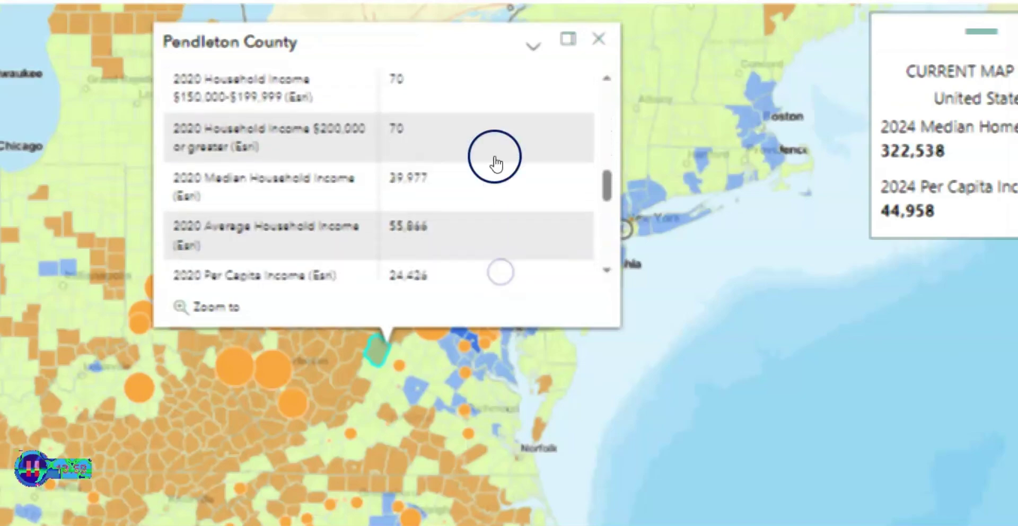